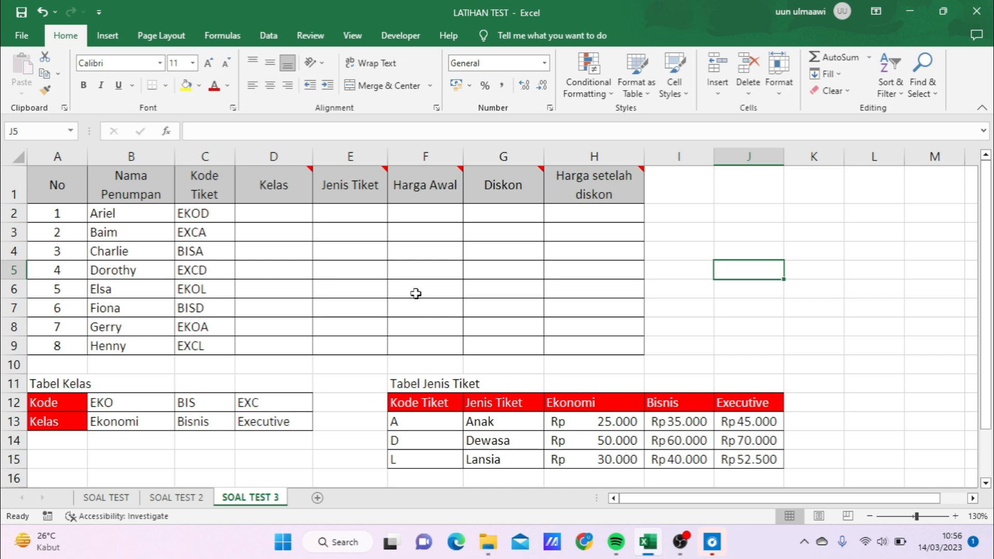
- Examine the note on the Kelas header and the code and class rows of Tabel Kelas
mouse_move(309, 176)
mouse_move(297, 203)
drag(126, 404, 272, 404)
drag(130, 421, 264, 420)
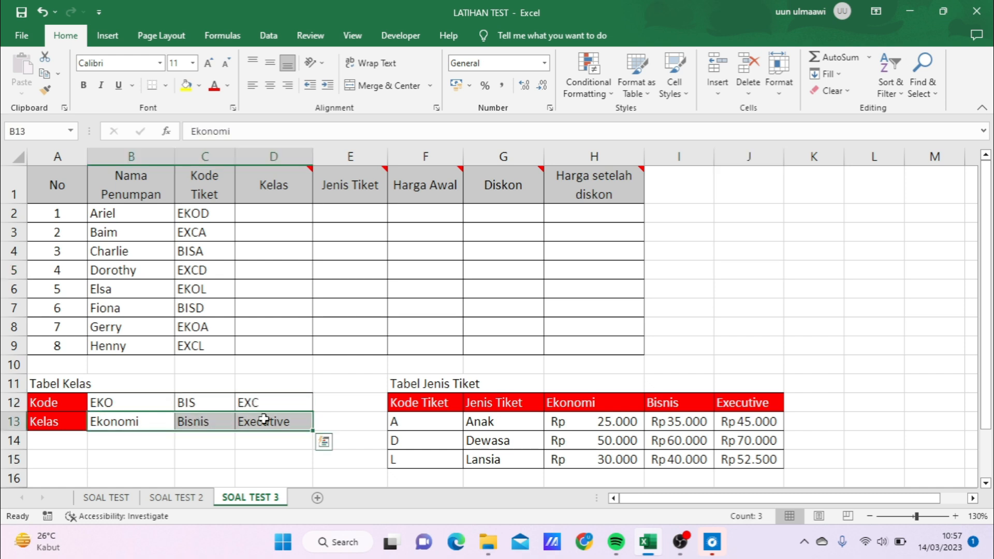
drag(144, 406, 289, 404)
drag(159, 422, 273, 420)
- Start an HLOOKUP formula in D2 with LEFT(C2;3) as its lookup value
click(266, 216)
text(=HL)
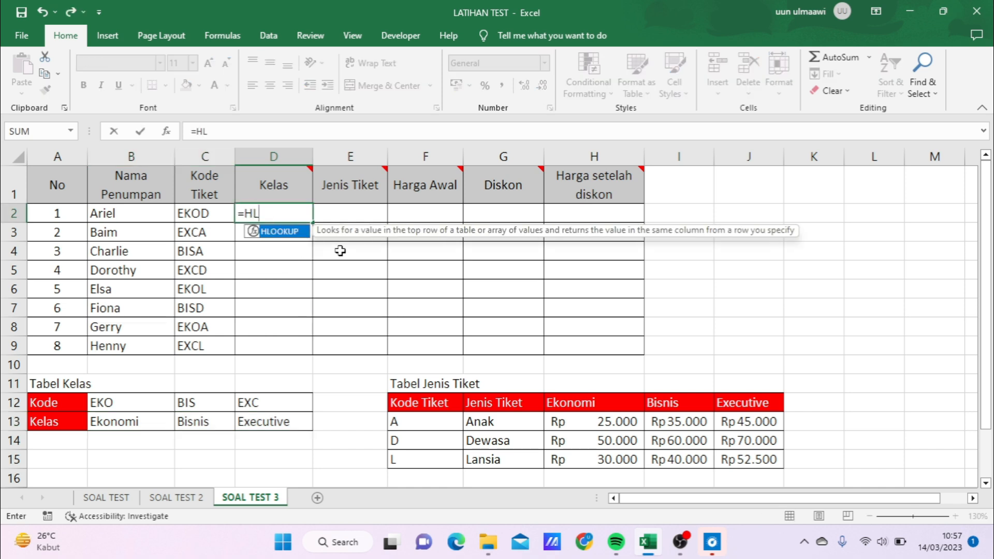
text(OO)
key(Tab)
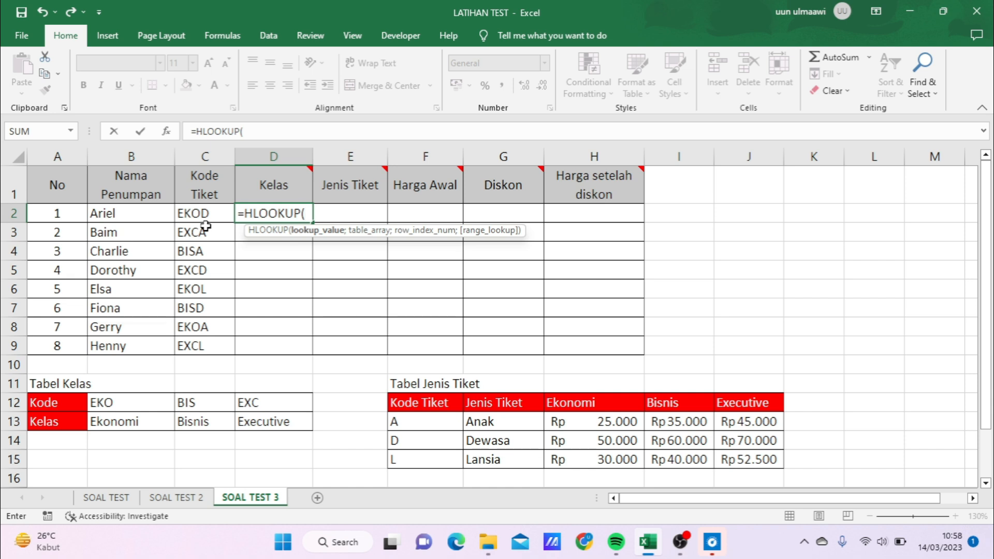
text(L)
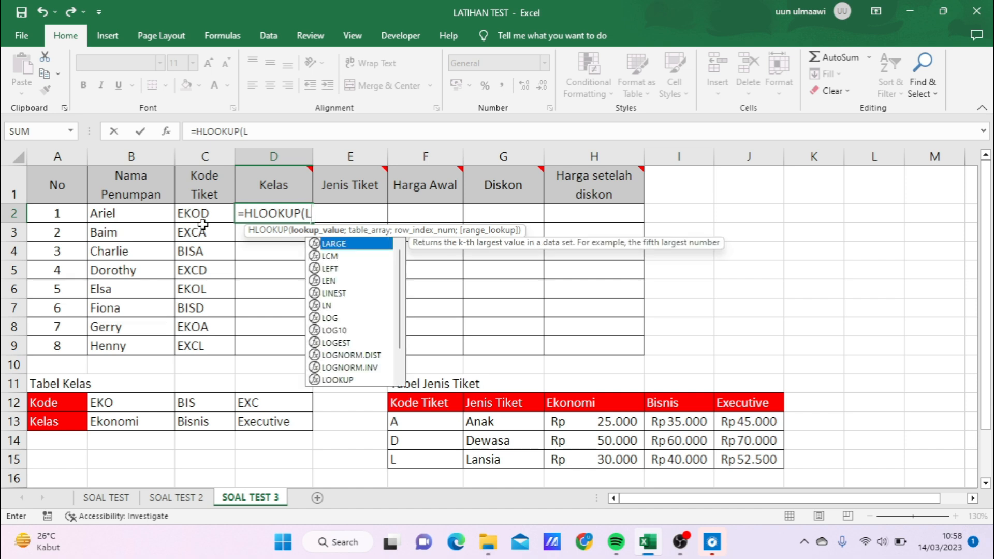
text(EFT)
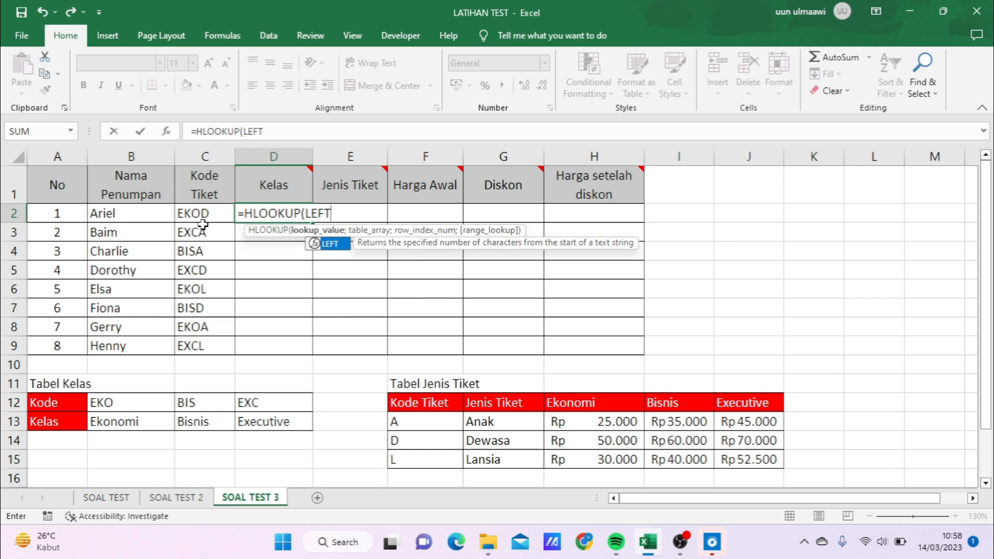
text(()
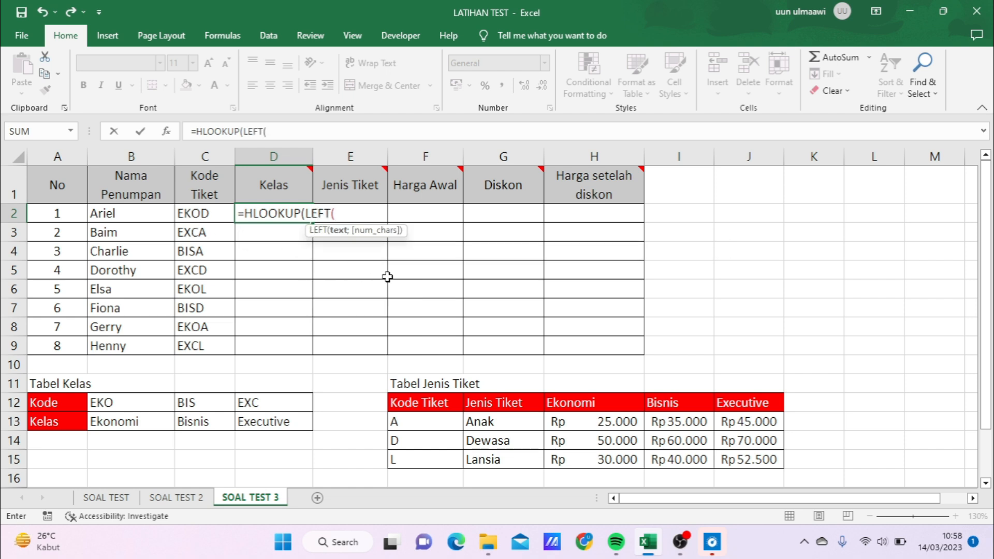
click(210, 215)
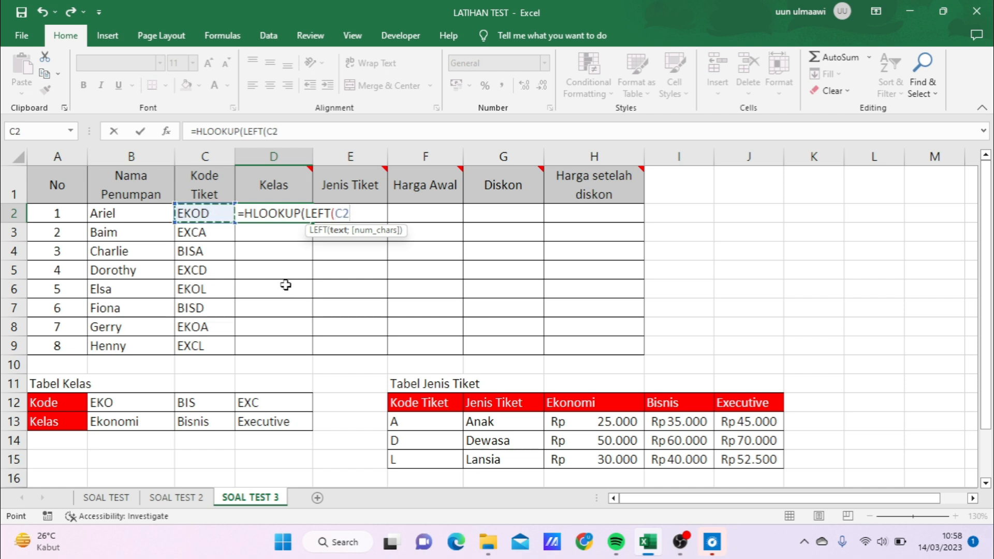
text(;)
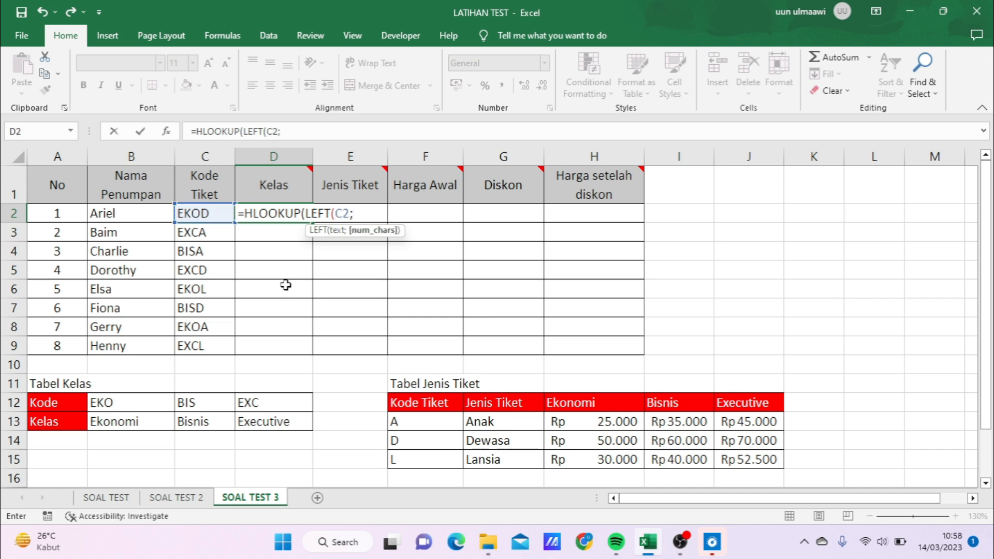
text(3))
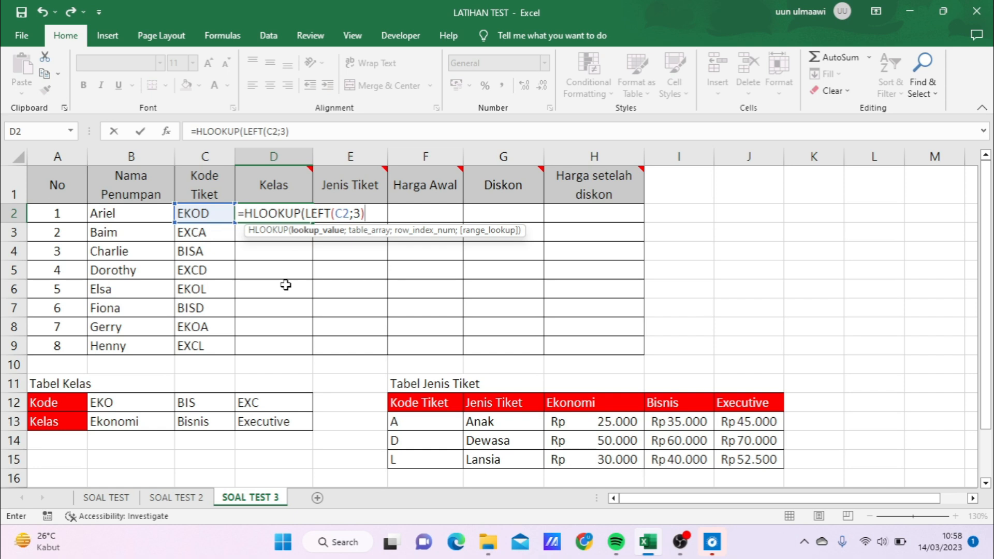
text(;)
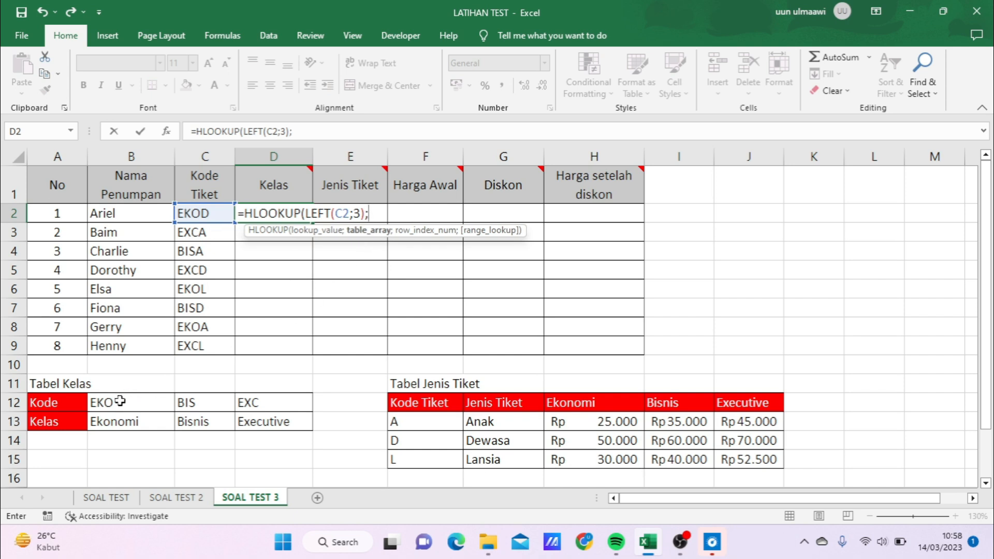
- Complete the D2 formula with the absolute table array $B$12:$D$13, row index 2 and range lookup 0
drag(120, 401, 250, 420)
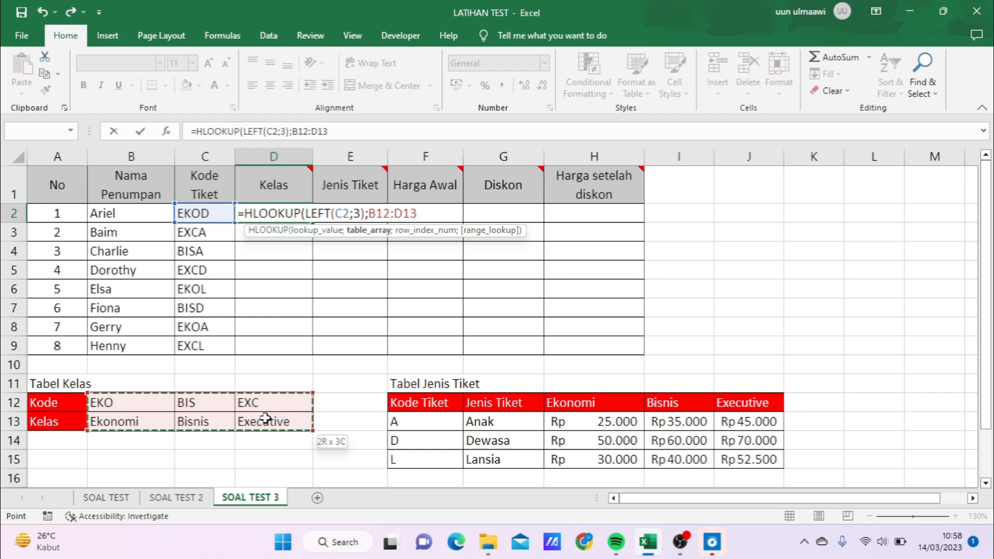
drag(265, 419, 265, 418)
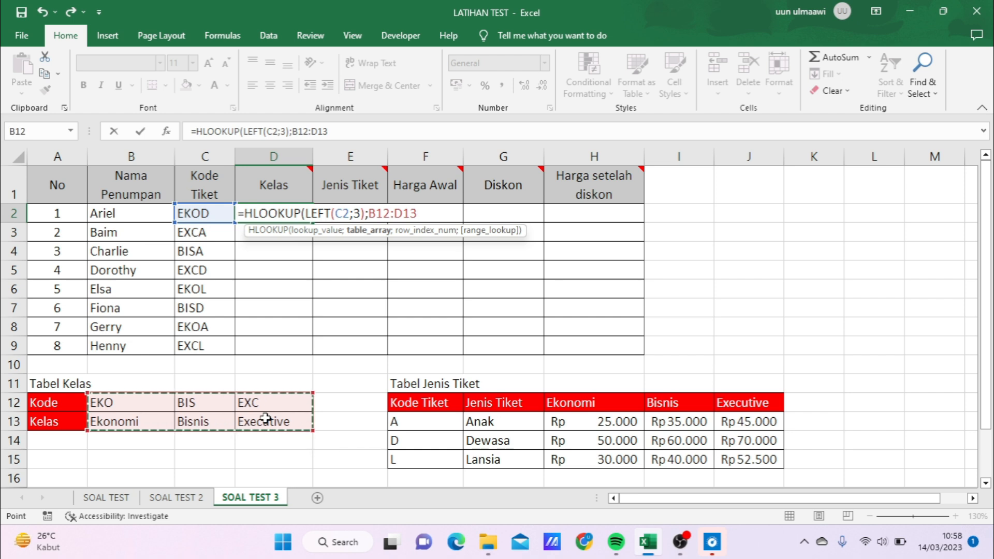
key(F4)
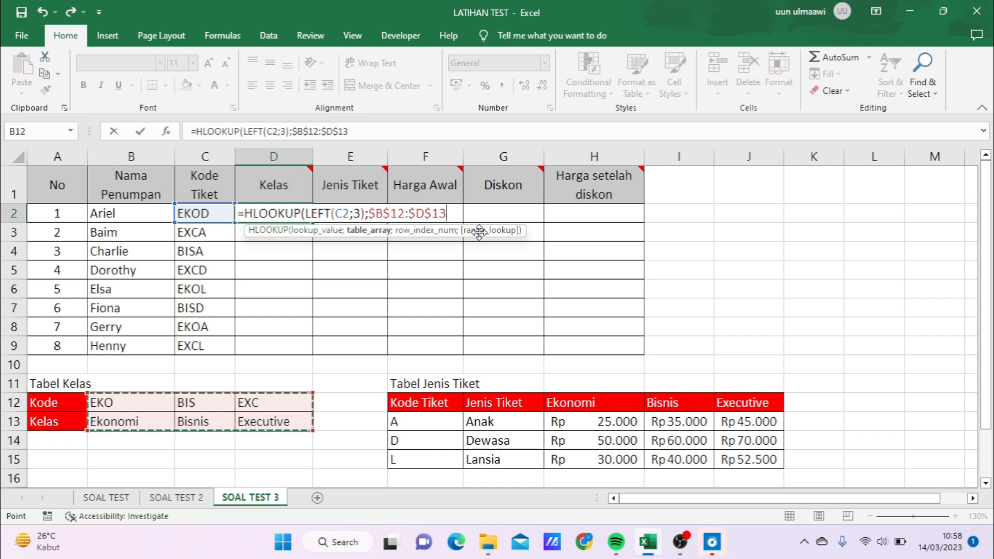
text(;)
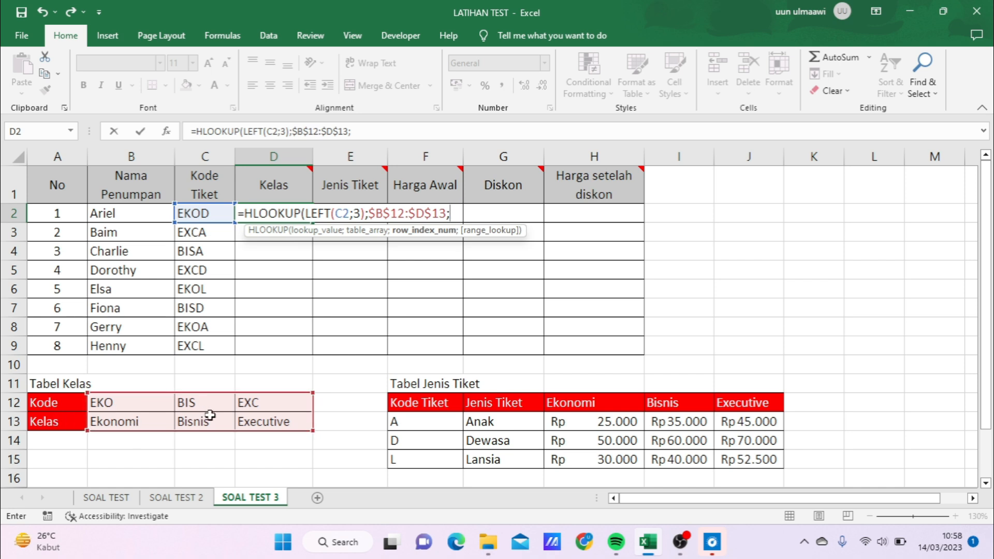
text(2;0)
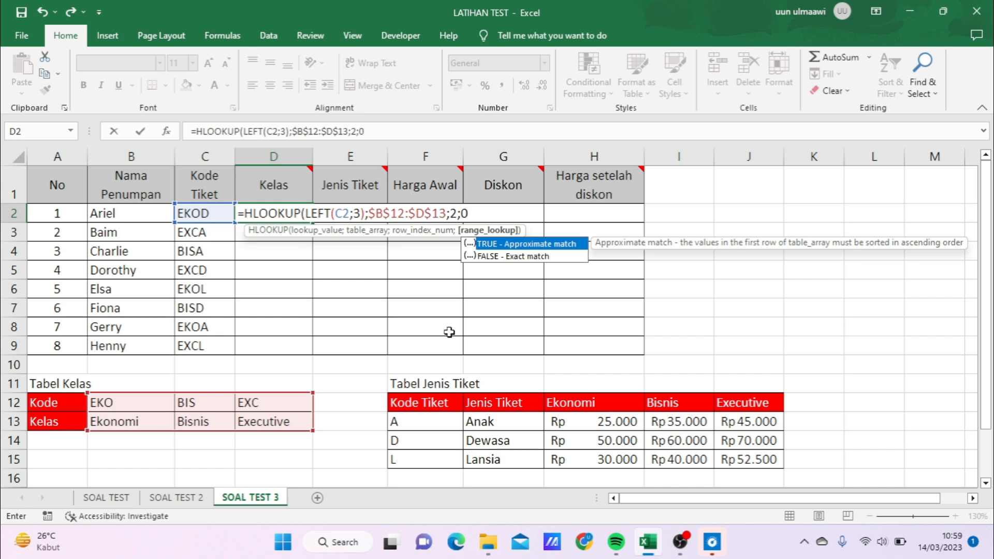
text())
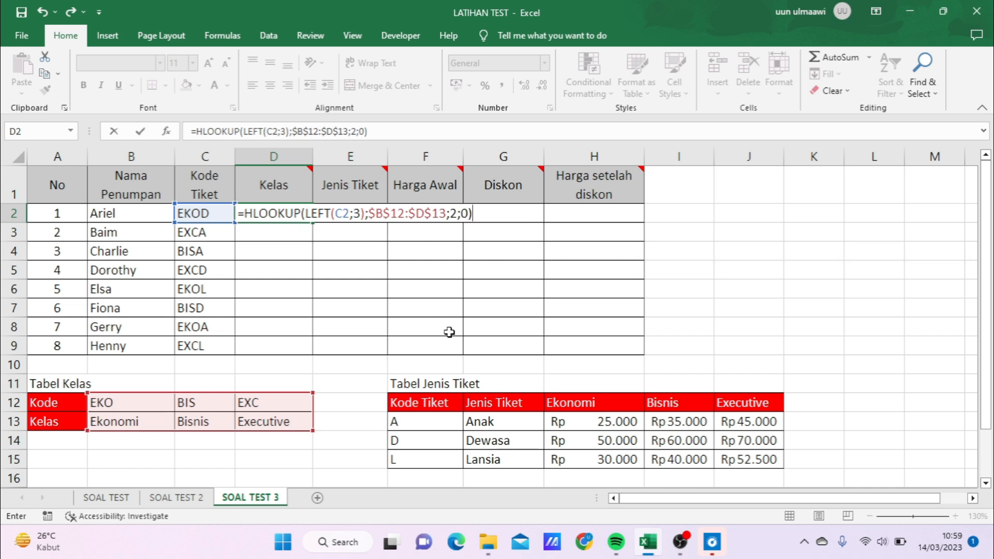
key(Return)
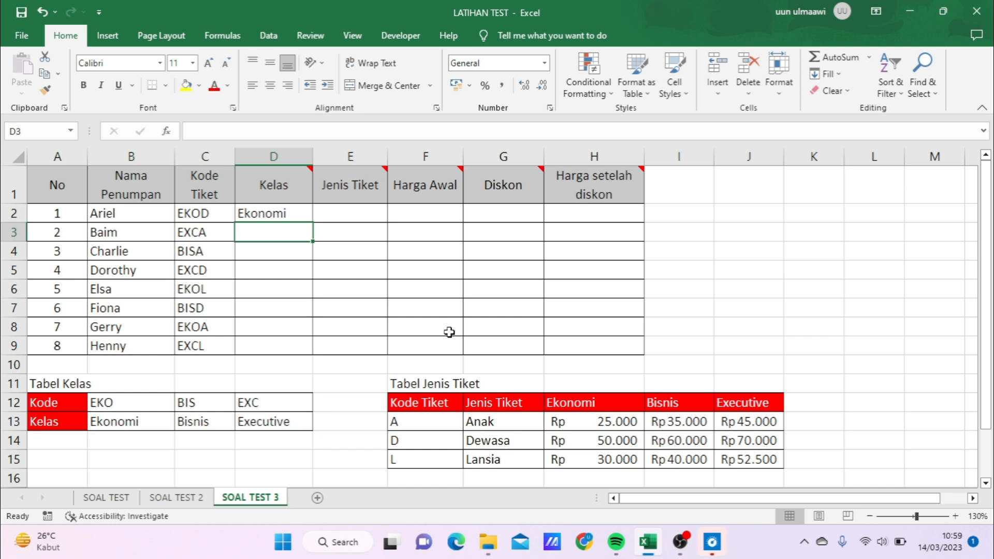
- Check D2 against Tabel Kelas and fill its formula down the Kelas column through D9
click(279, 214)
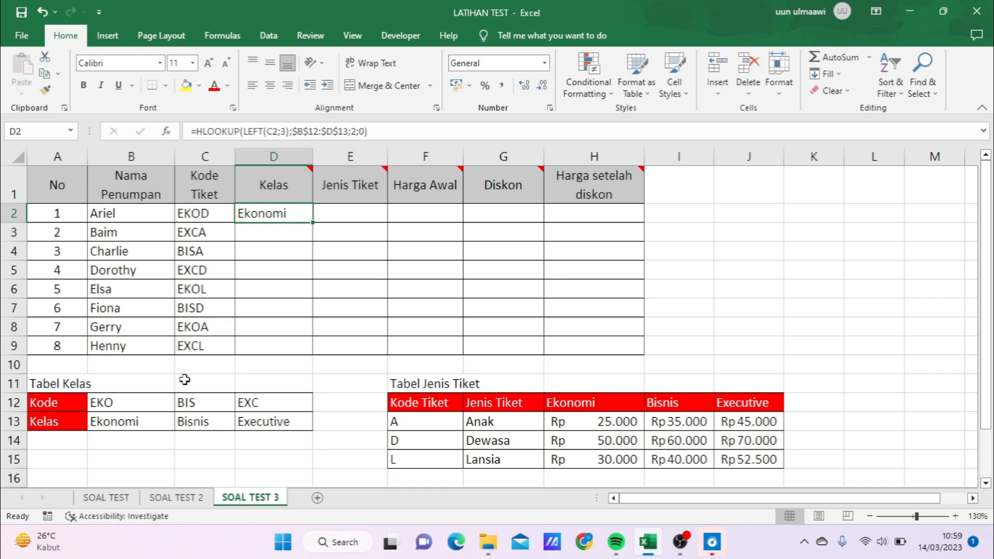
click(140, 405)
click(130, 424)
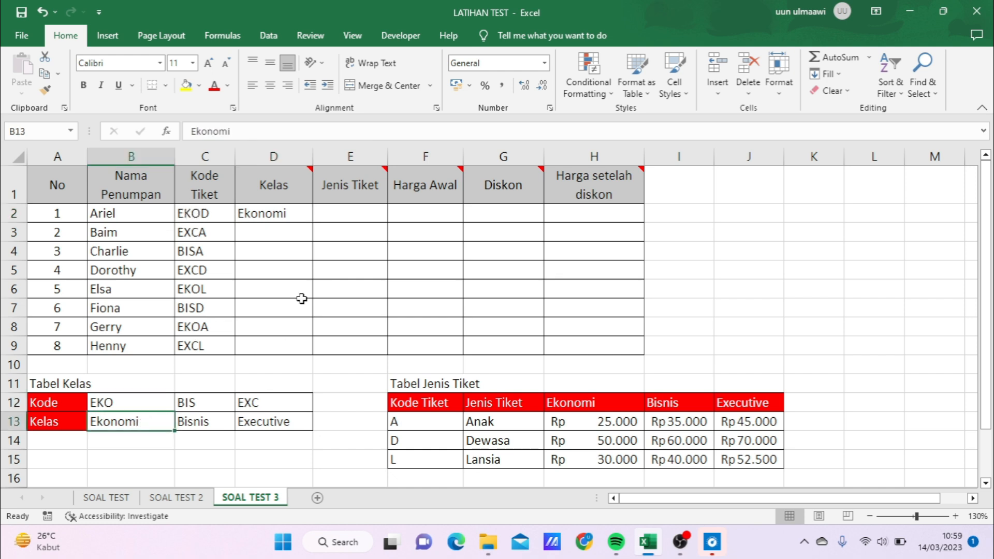
click(278, 215)
drag(312, 224, 312, 356)
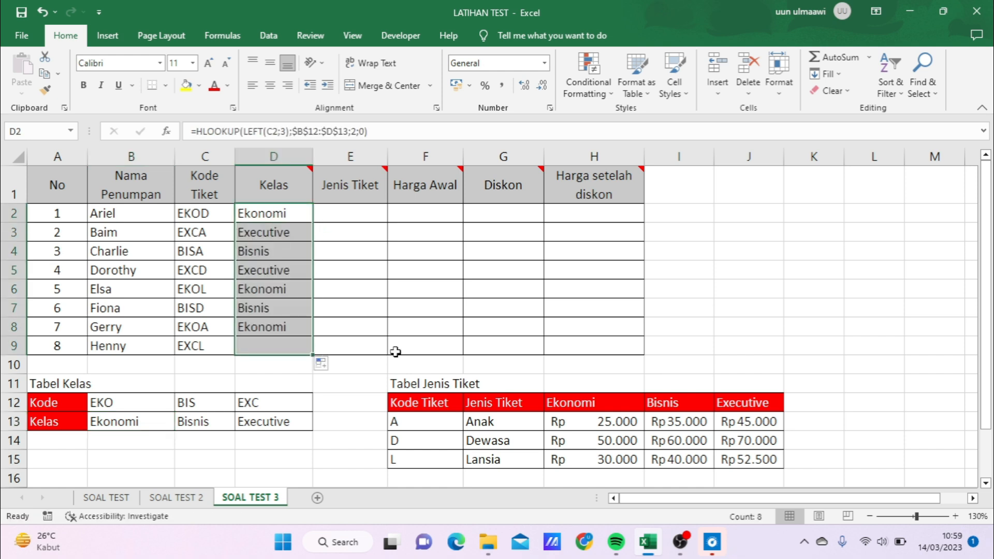
click(290, 307)
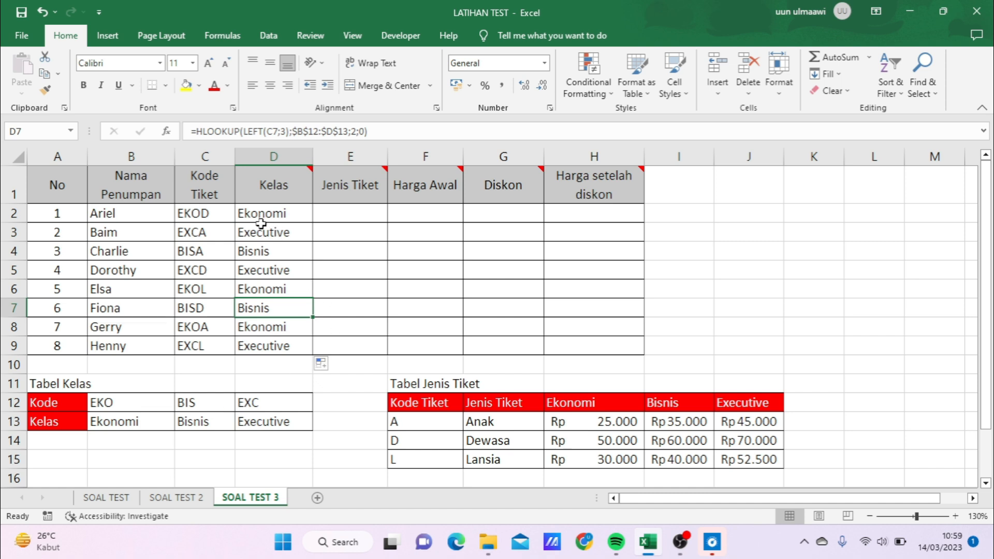
- Examine the note on the Jenis Tiket header, the ticket code in C2 and the code, type and Ekonomi price columns of Tabel Jenis Tiket
click(365, 215)
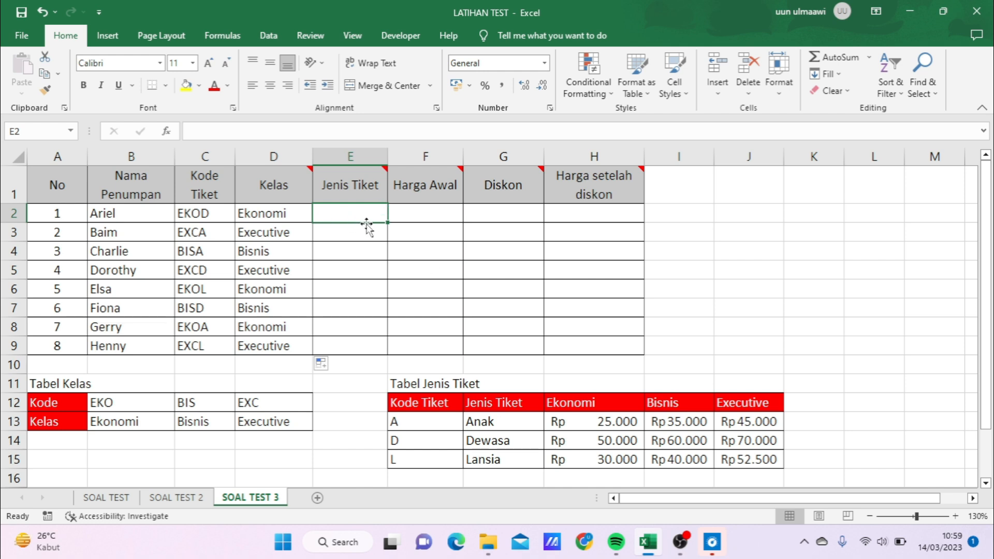
mouse_move(381, 173)
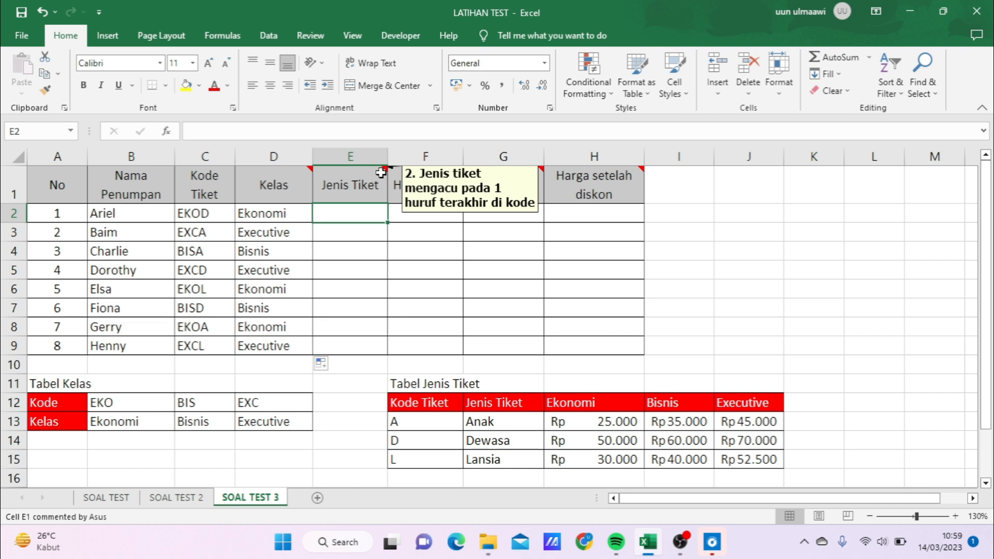
click(216, 217)
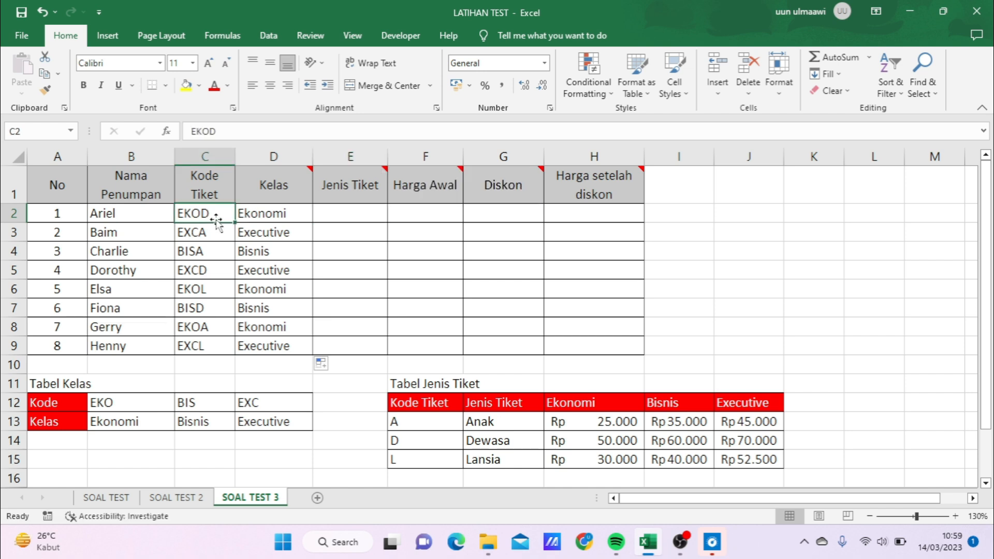
click(382, 192)
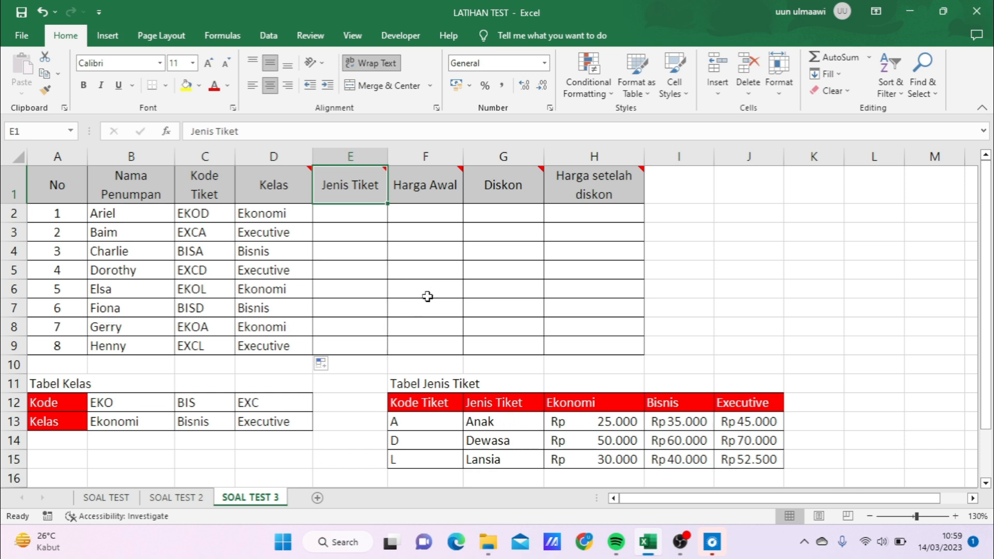
drag(444, 421, 445, 459)
drag(489, 423, 486, 459)
drag(575, 421, 591, 459)
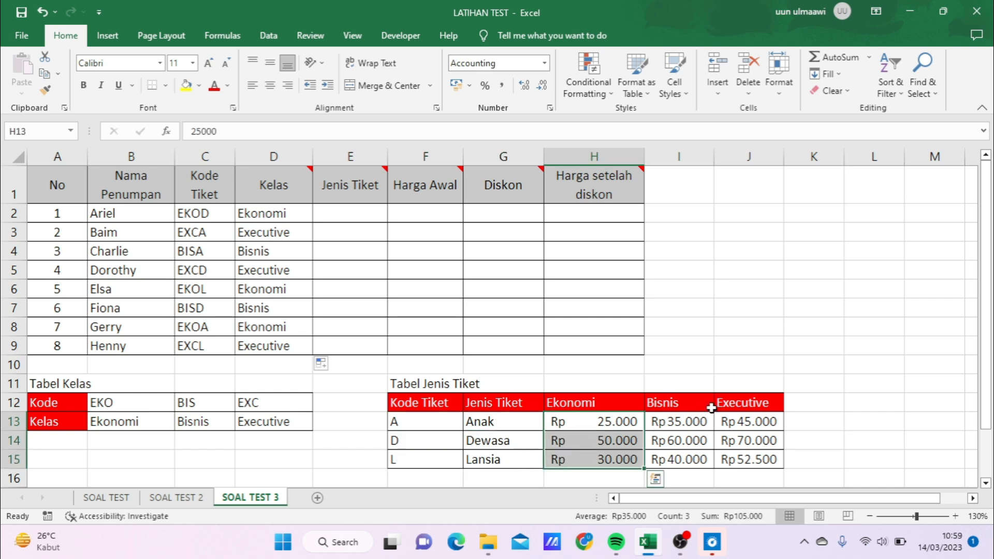
- Start a VLOOKUP formula in E2 with RIGHT(C2;1) as its lookup value
click(342, 213)
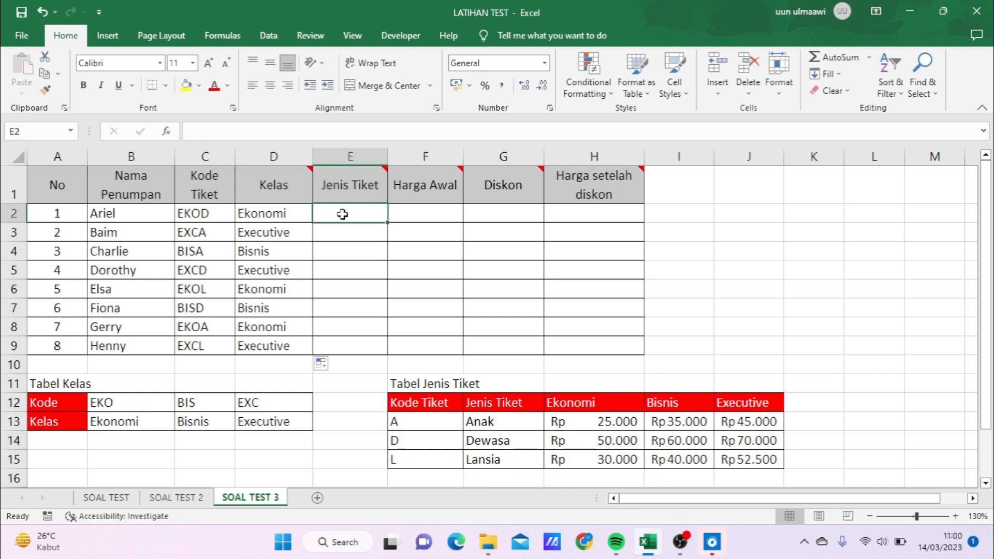
text(=VL)
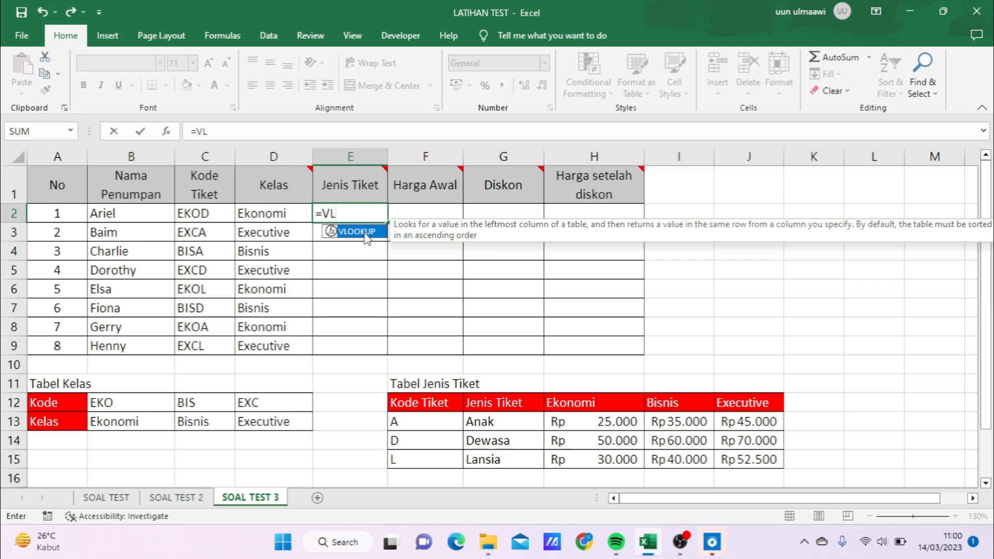
double_click(366, 237)
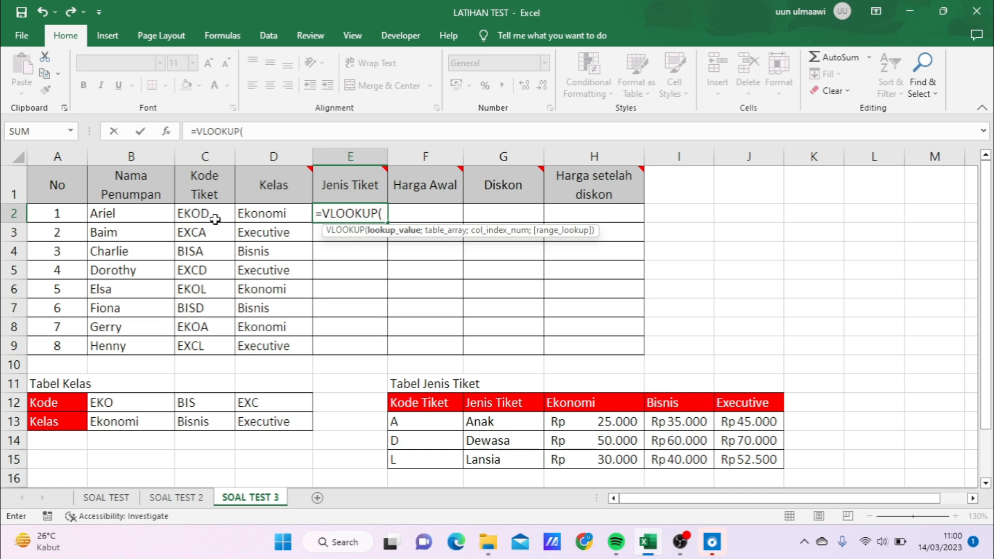
text(RIGHT)
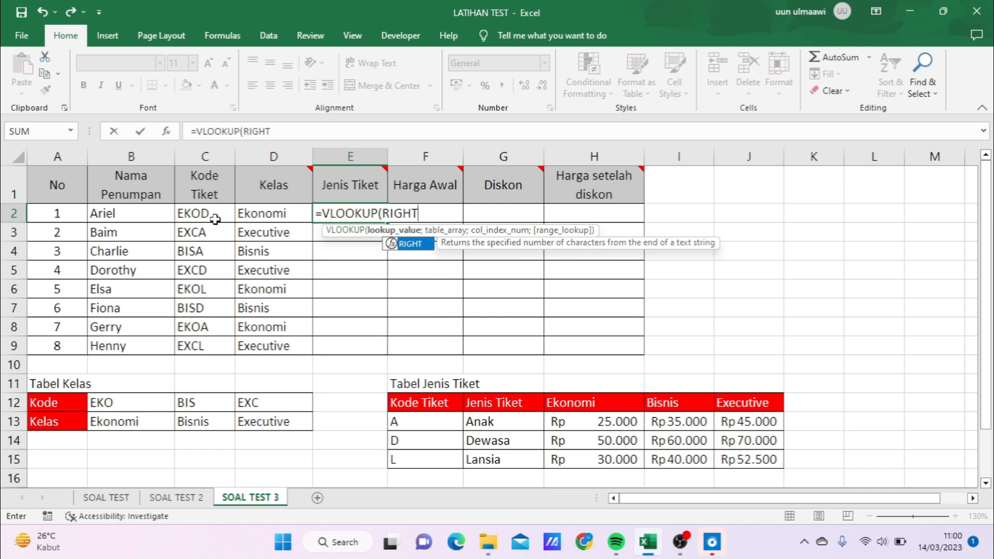
text(()
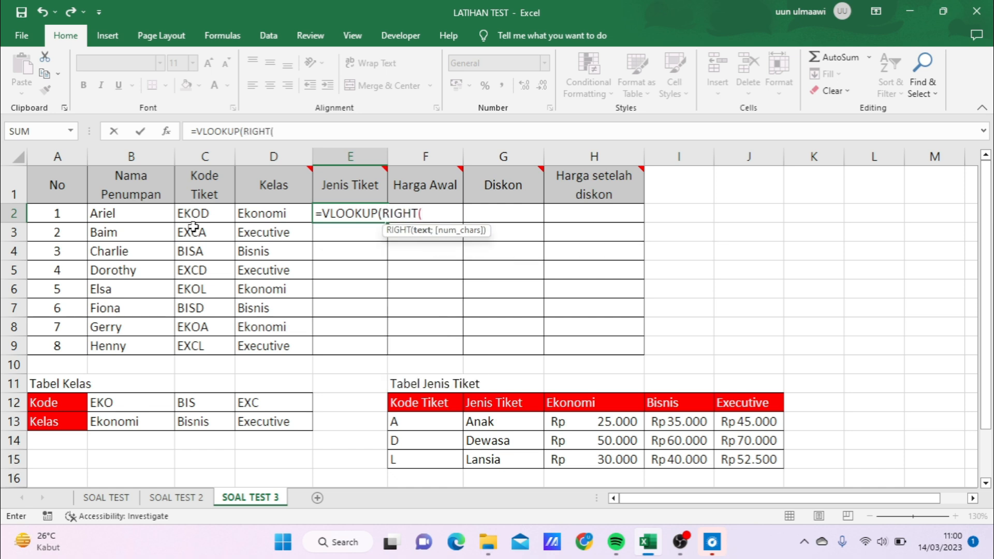
click(193, 216)
text(;1)
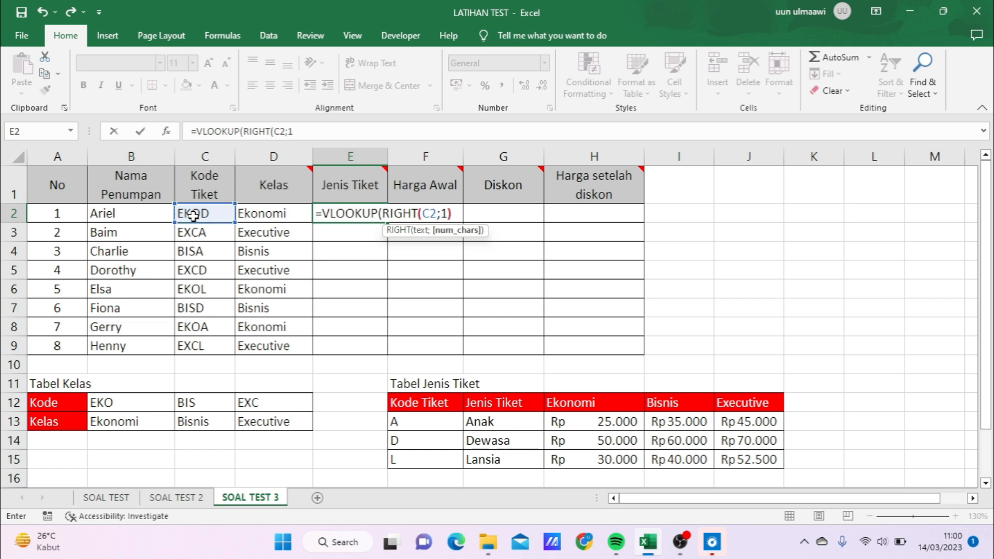
text())
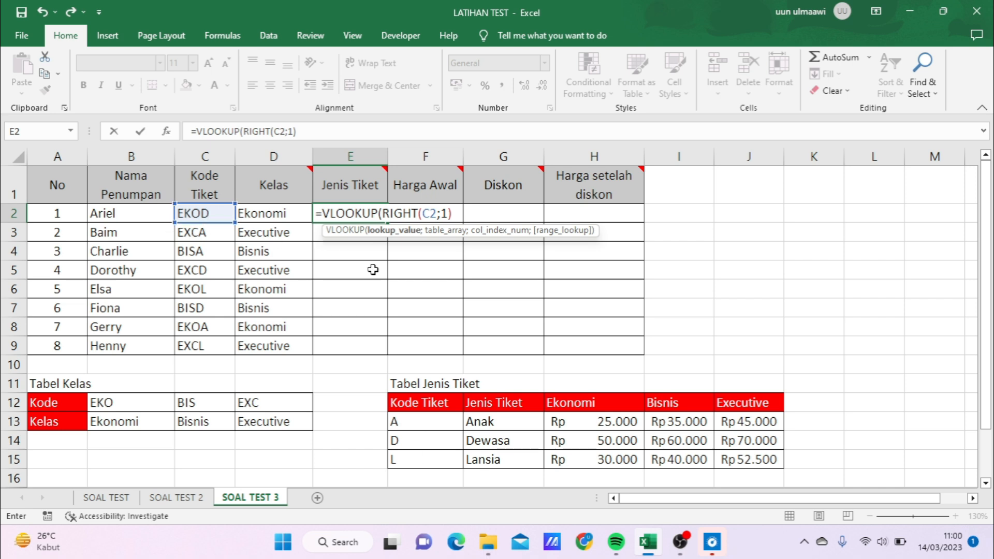
text(;)
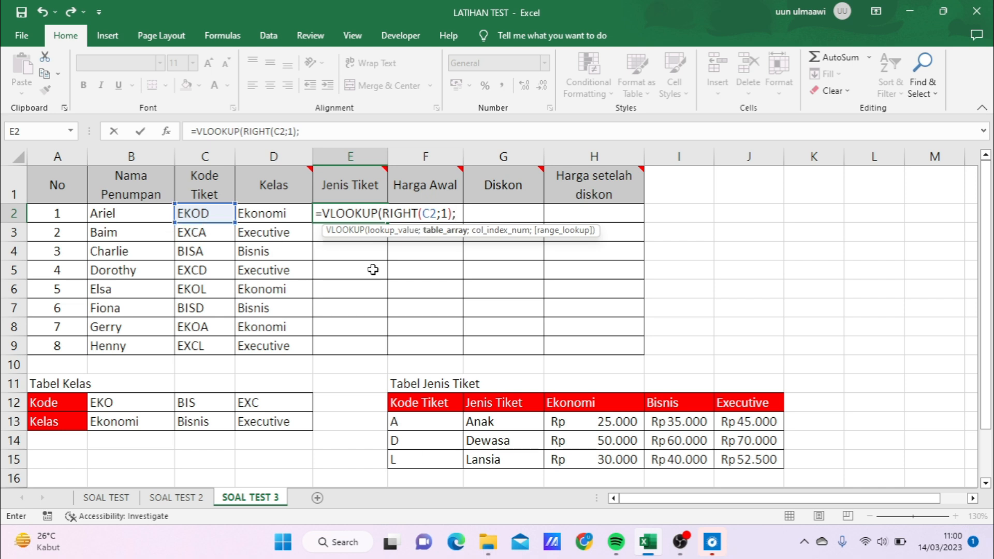
- Complete the E2 formula with the absolute table array $F$13:$J$15, column index 2 and range lookup 0
drag(409, 425, 548, 459)
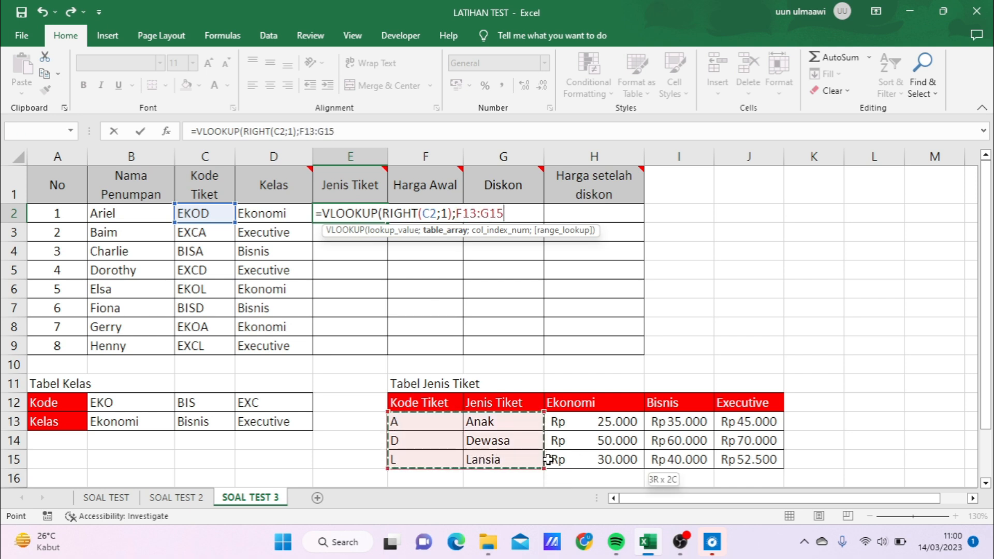
drag(644, 457, 748, 459)
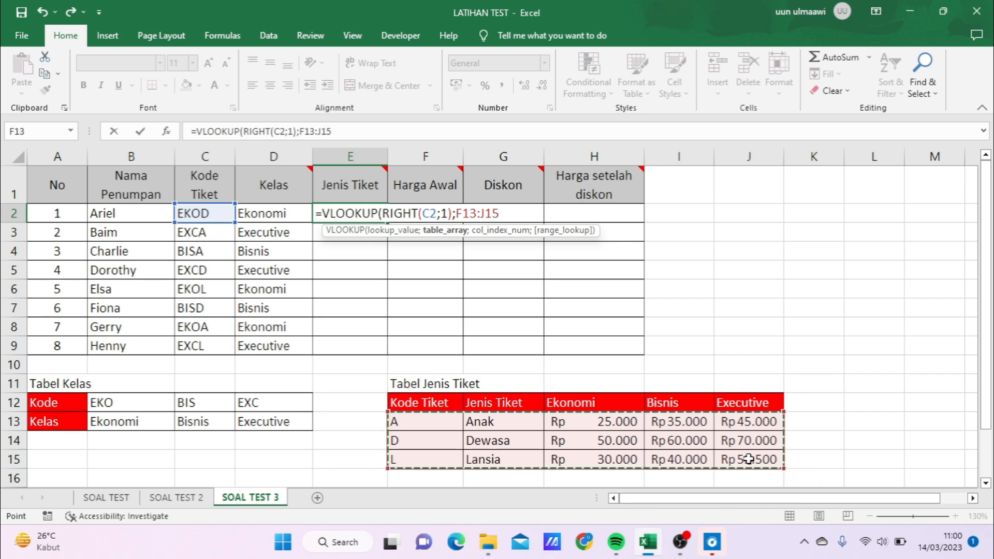
key(F4)
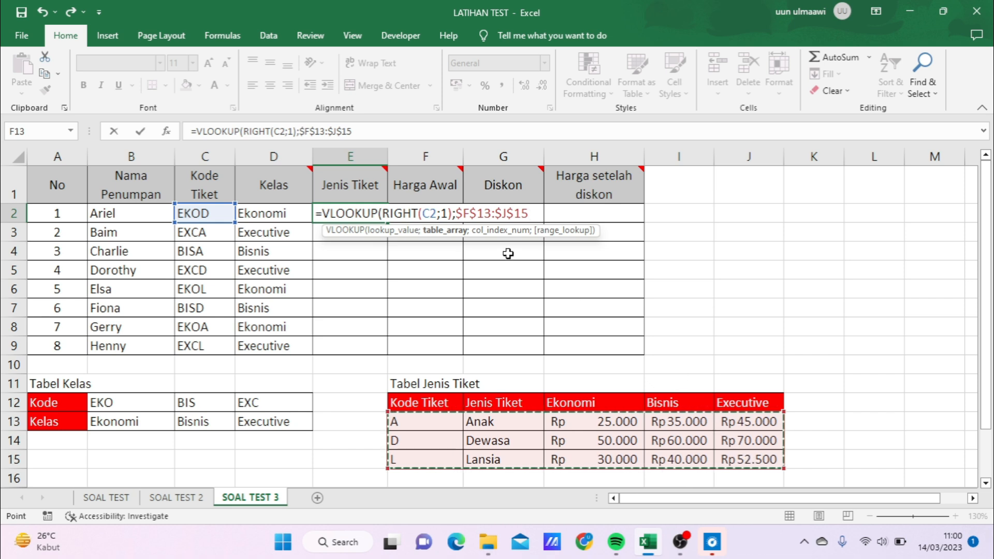
text(;)
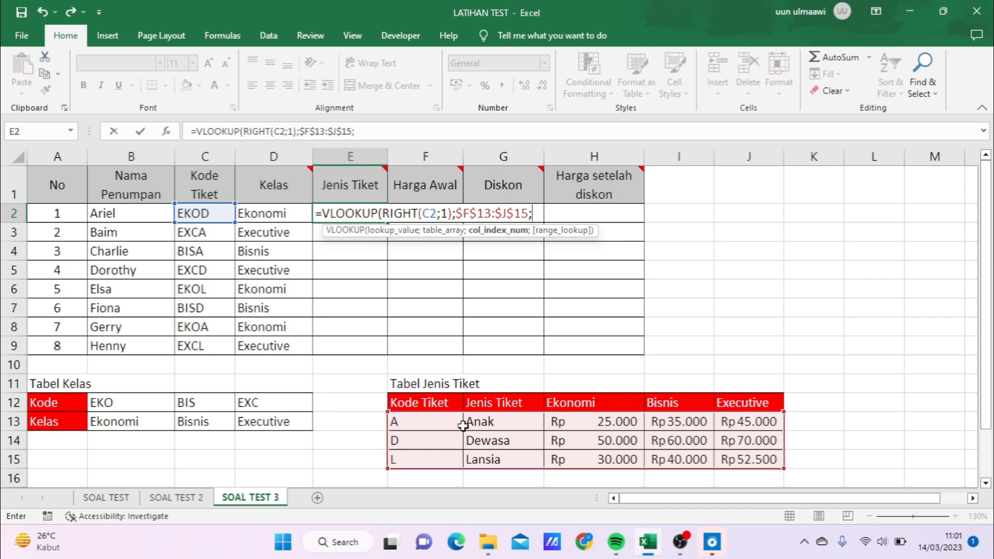
text(2;0)
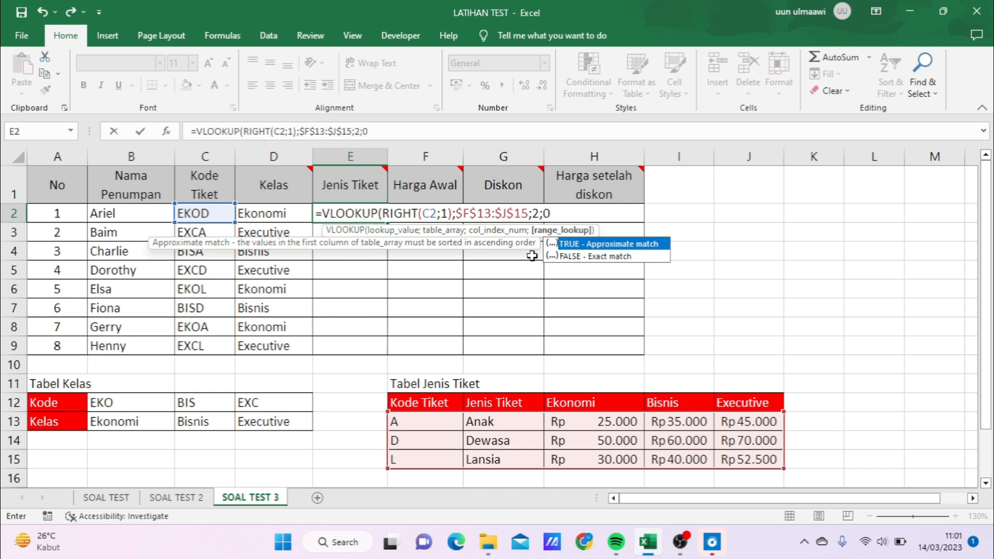
text())
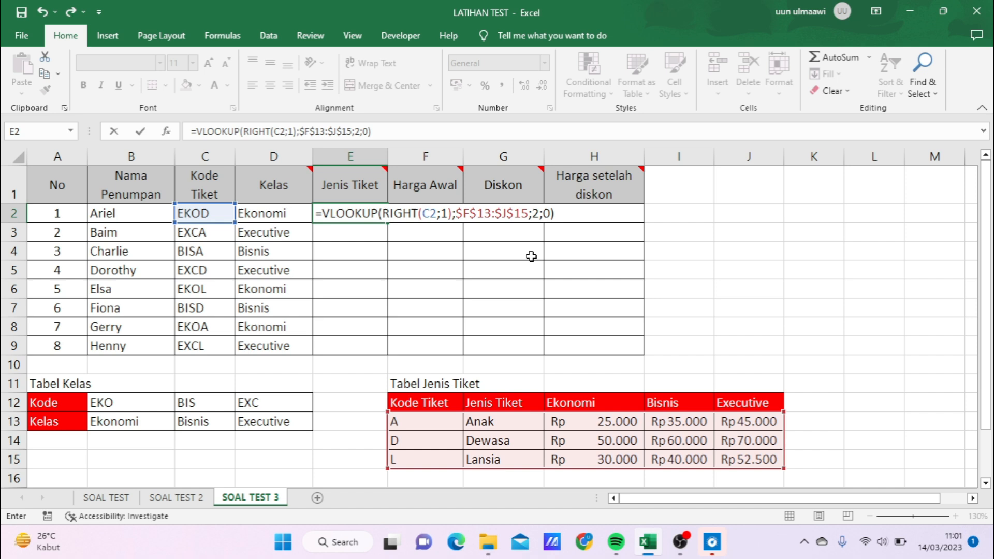
key(Return)
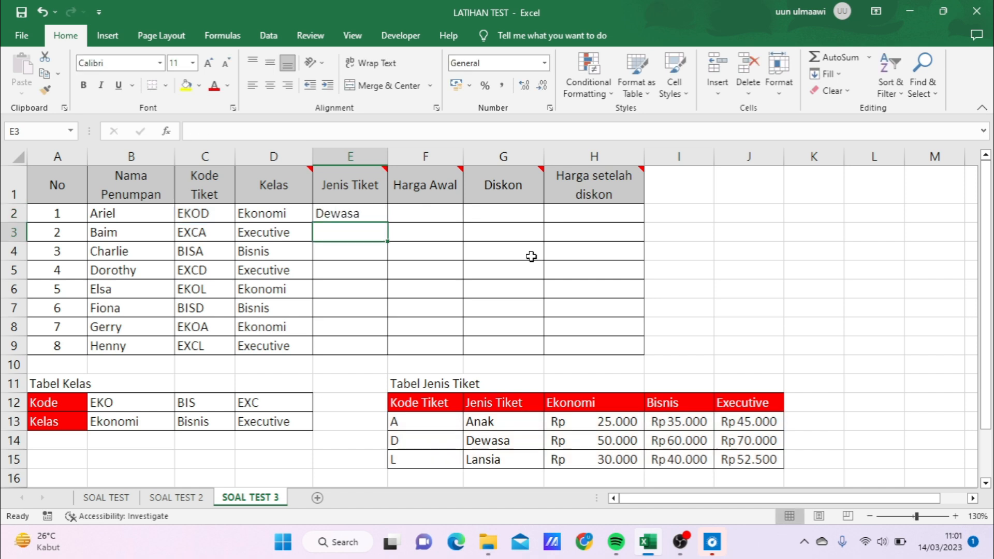
- Check E2 against the code in C2 and Tabel Jenis Tiket, and fill its formula down the Jenis Tiket column through E9
click(367, 212)
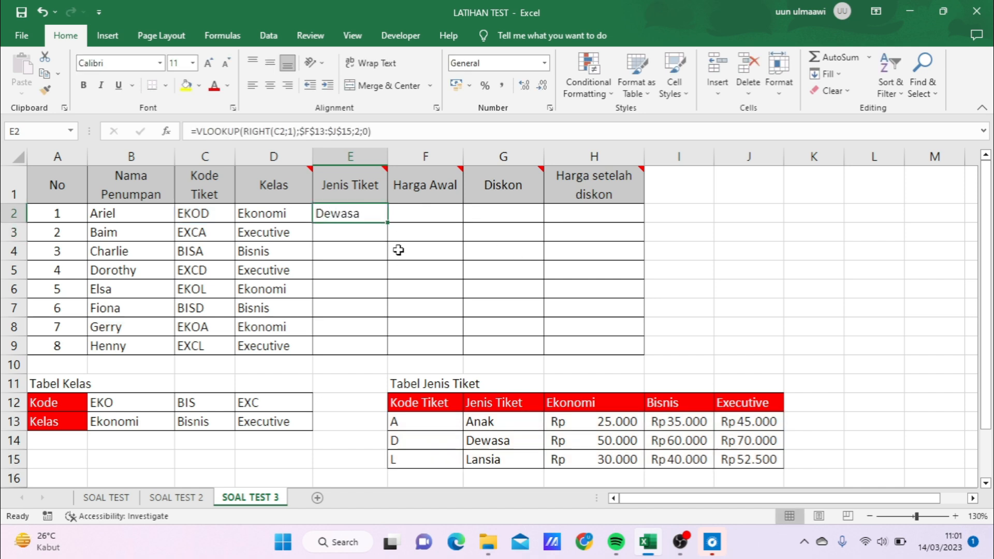
click(222, 213)
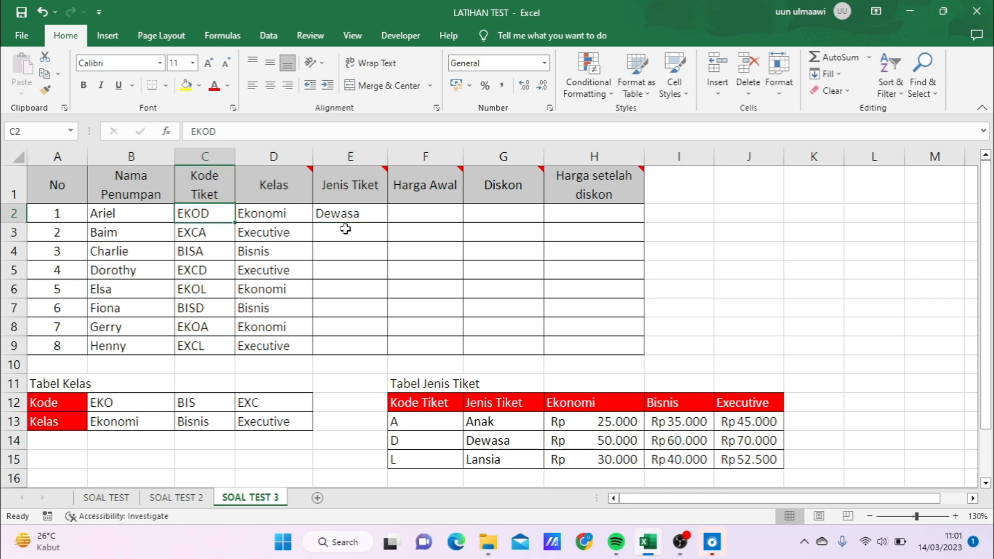
click(421, 440)
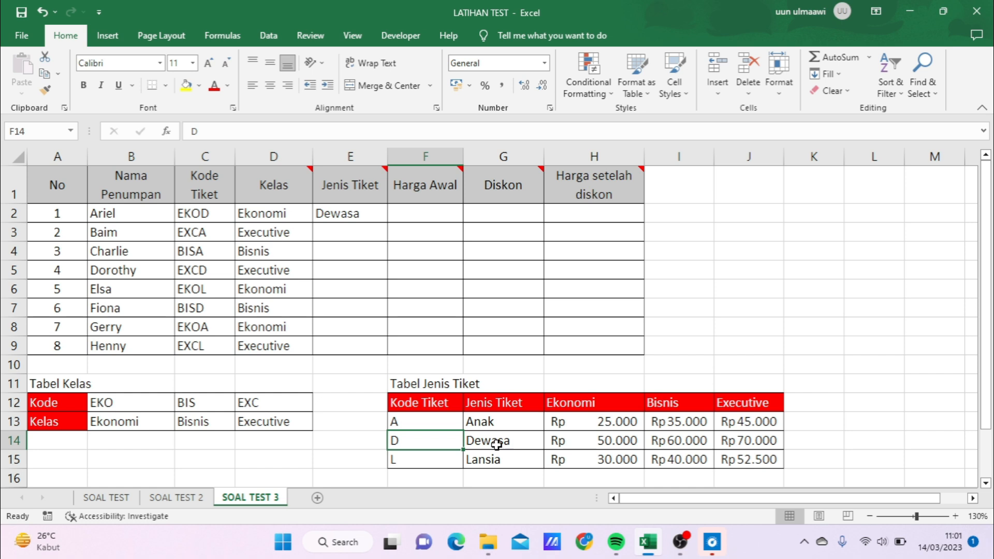
click(497, 444)
click(359, 211)
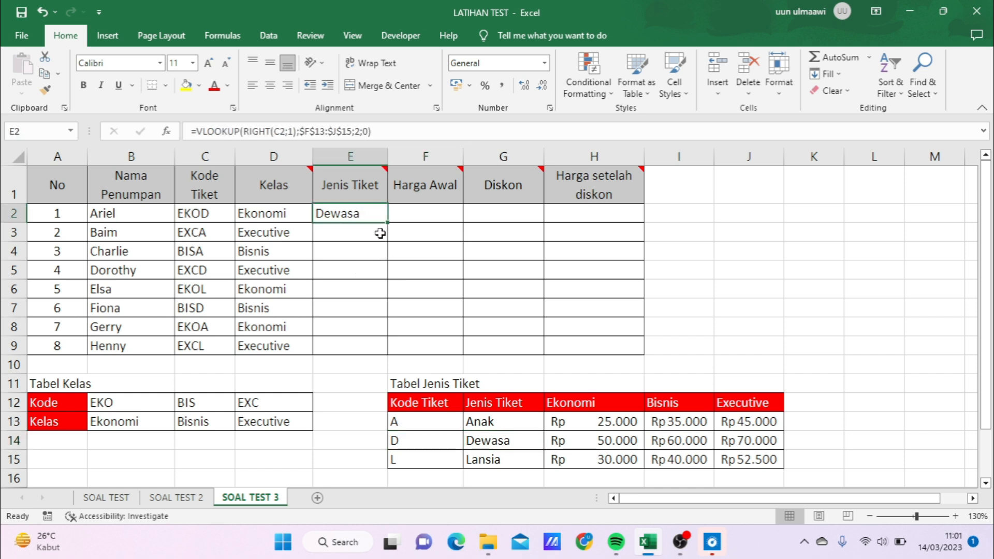
drag(388, 223, 389, 356)
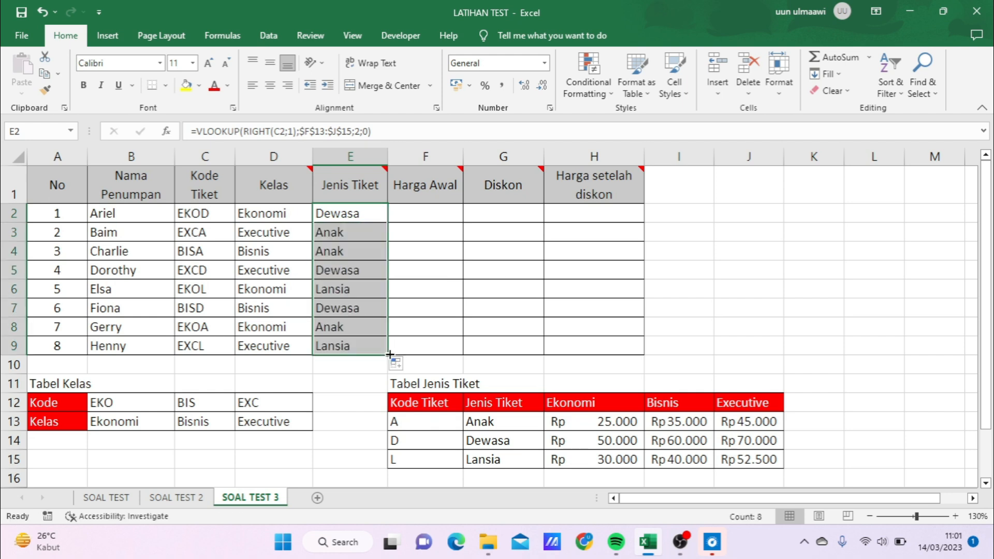
click(377, 252)
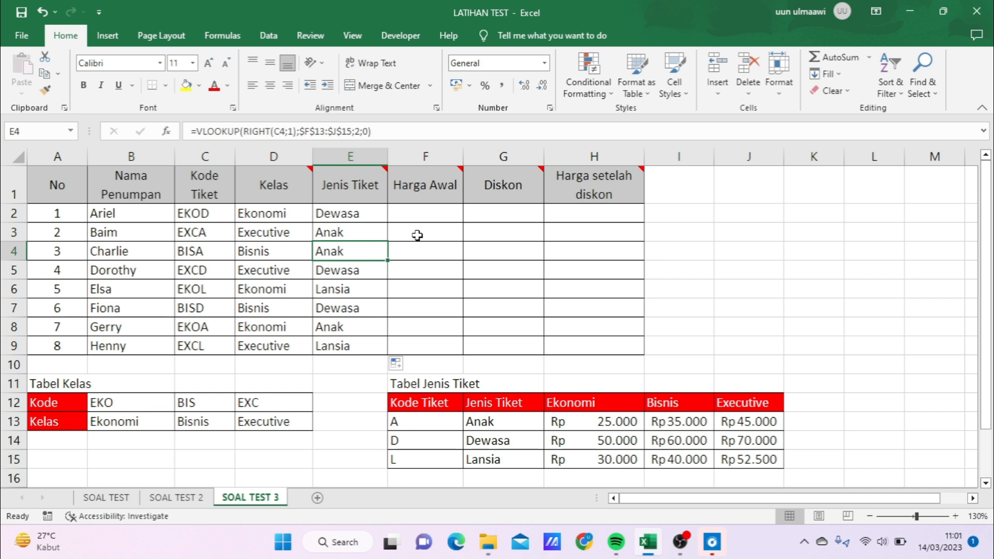
- Examine the note on the Harga Awal header and the Ekonomi, Bisnis and Executive headers and prices in Tabel Jenis Tiket
mouse_move(456, 172)
click(492, 422)
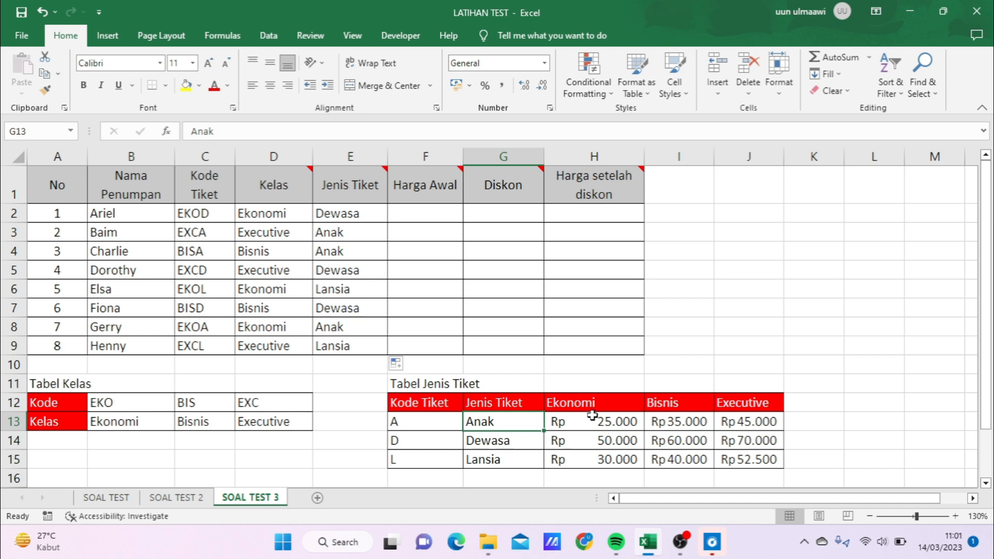
drag(599, 424, 600, 463)
drag(699, 421, 689, 461)
click(738, 423)
mouse_move(739, 439)
mouse_down()
mouse_move(748, 462)
mouse_move(747, 450)
mouse_up()
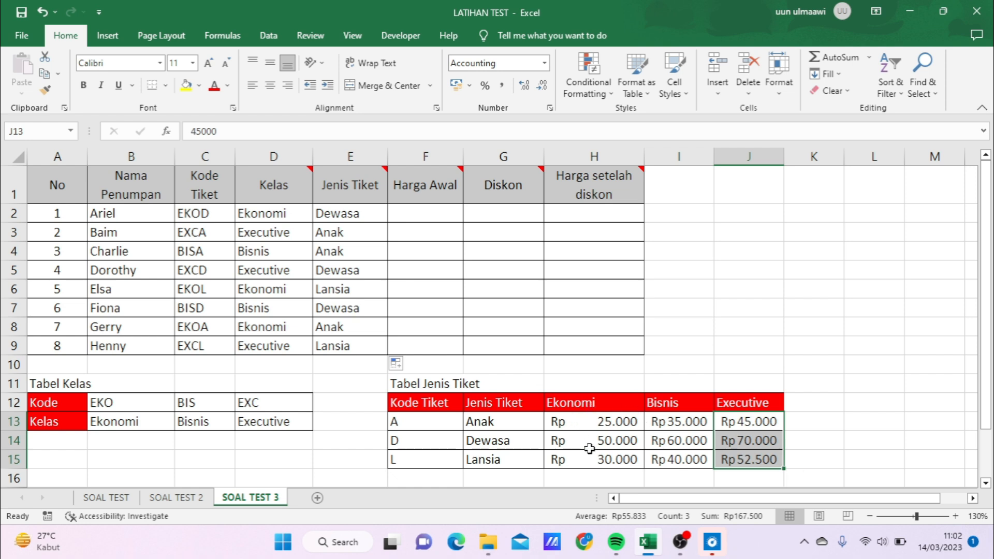
drag(597, 421, 603, 456)
drag(681, 422, 691, 458)
click(608, 402)
click(689, 404)
click(751, 407)
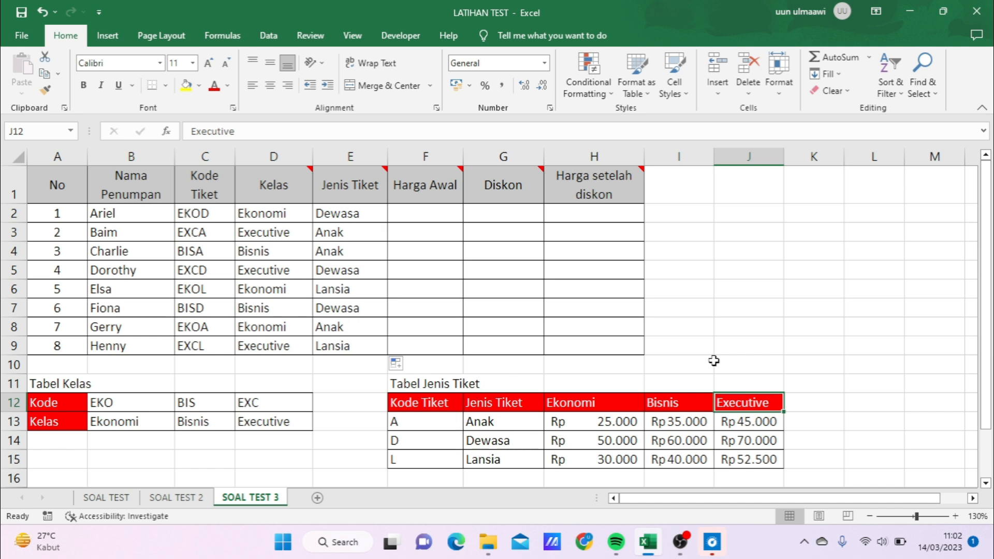
- Start a VLOOKUP formula in F2 with RIGHT(C2;1) as its lookup value
click(439, 212)
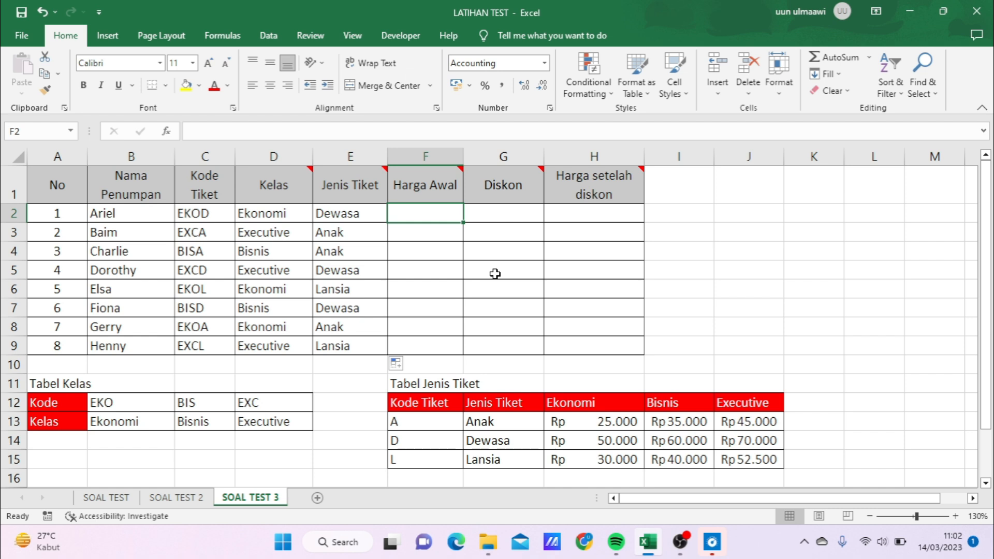
text(=VL)
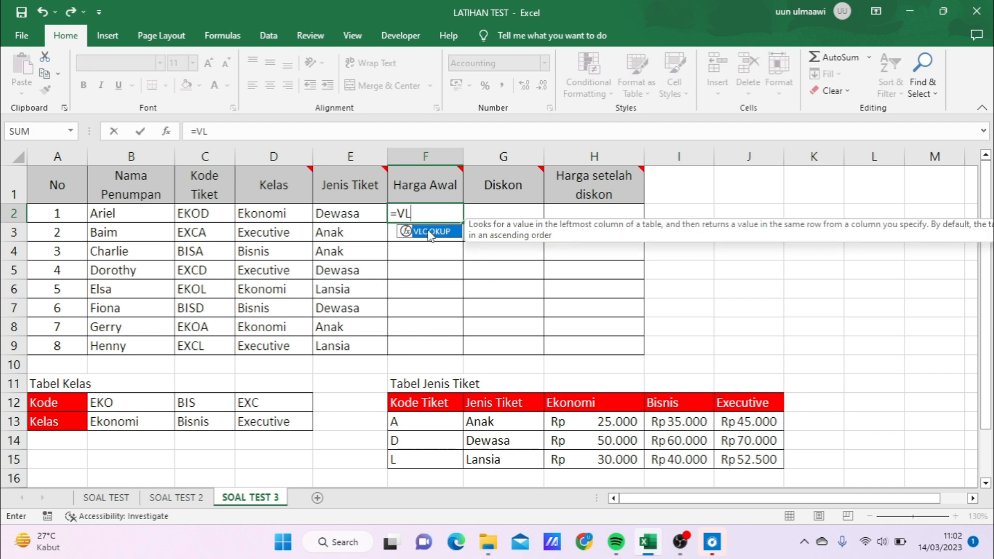
double_click(430, 232)
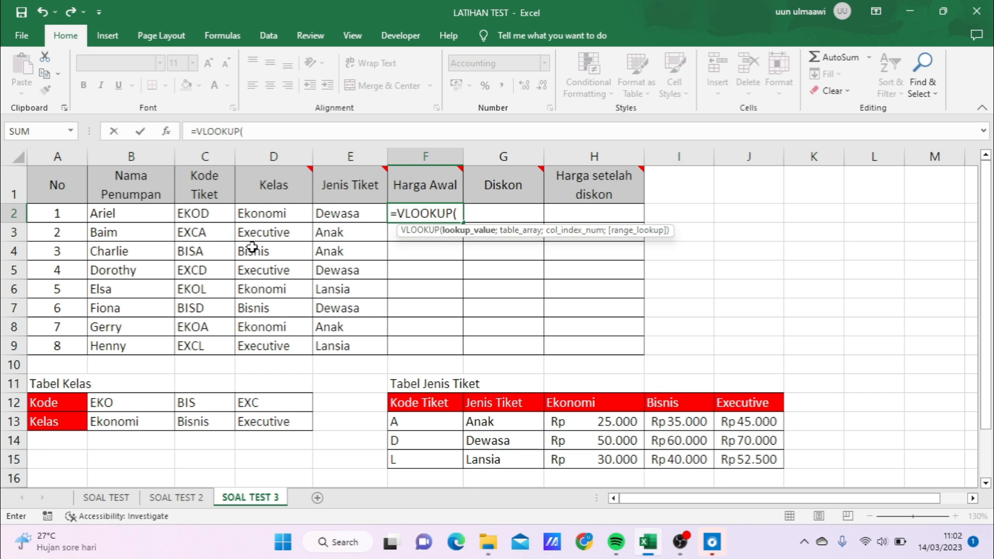
text(RIGHT)
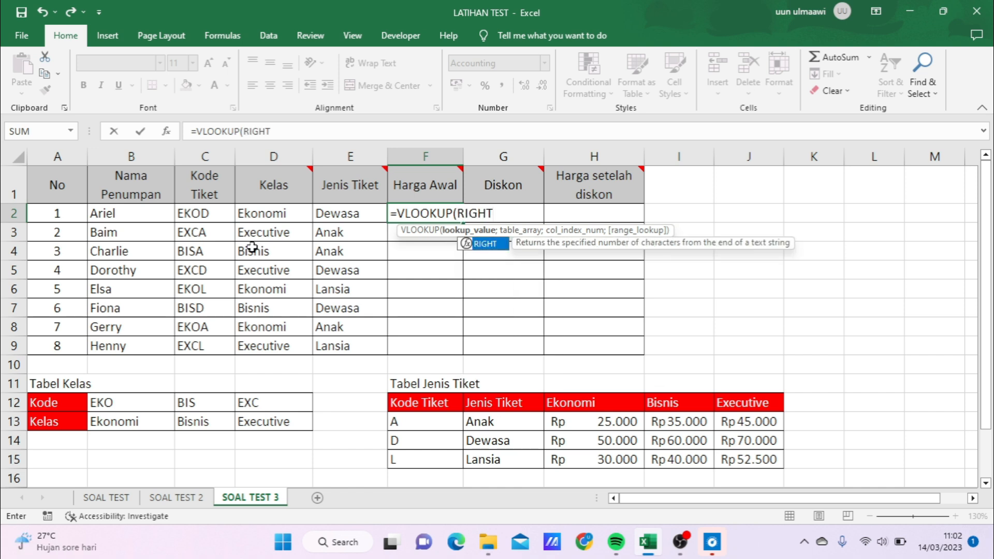
text(()
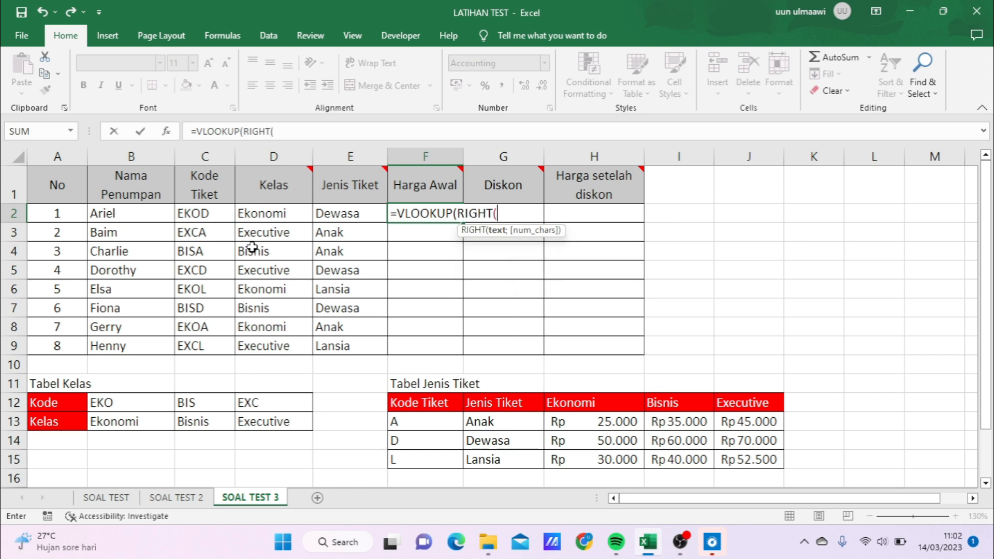
click(206, 214)
text(;)
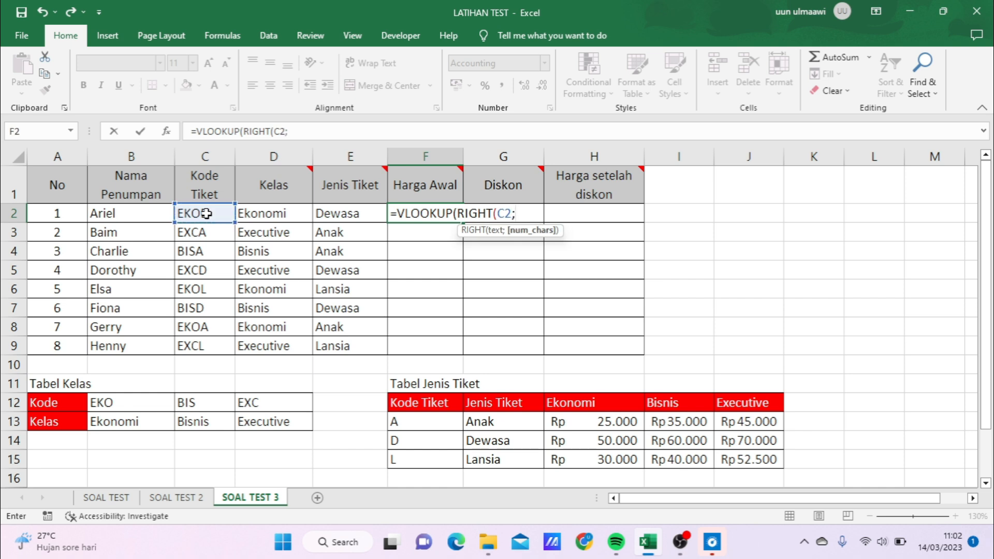
text(1))
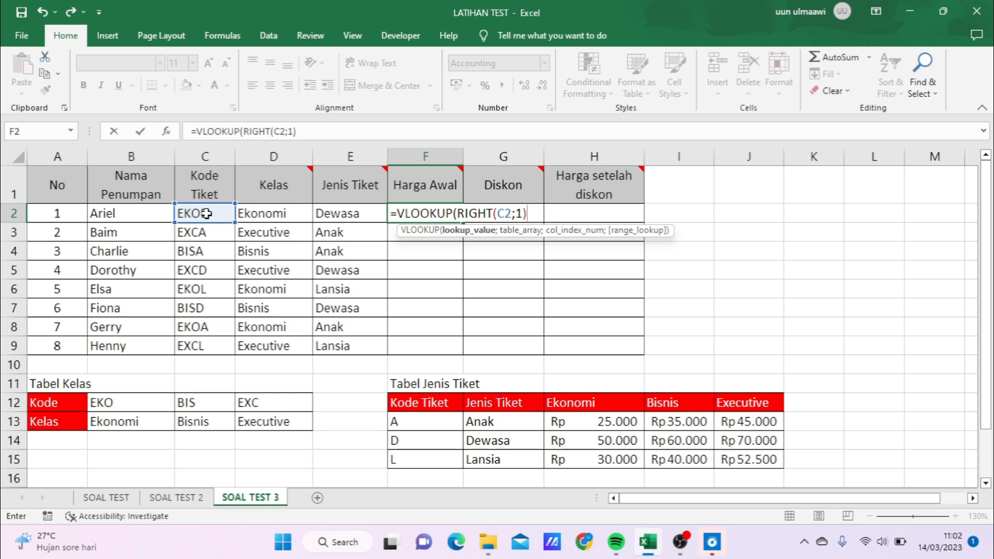
text(;)
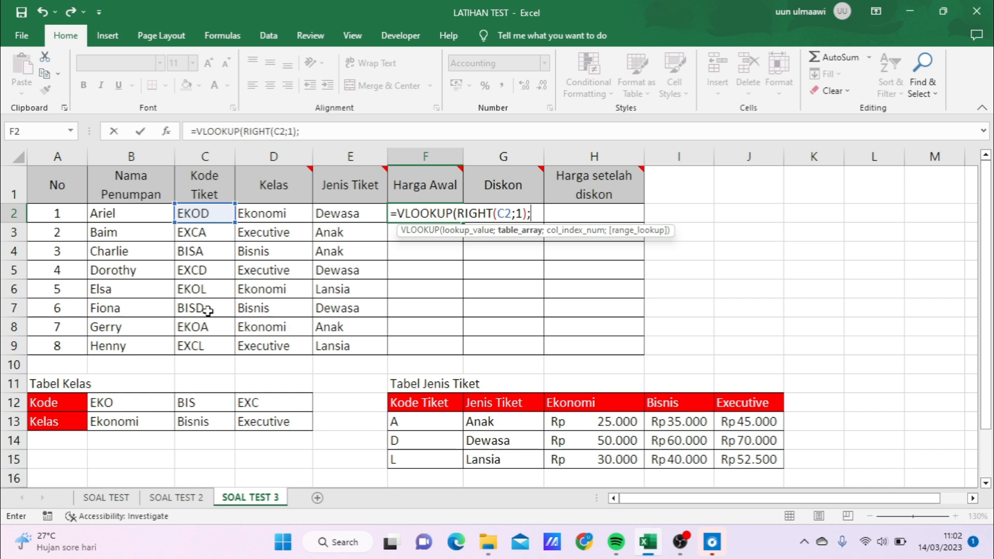
- Add the absolute table array $F$13:$J$15 to the F2 formula and proceed to its column index argument
drag(408, 424, 752, 457)
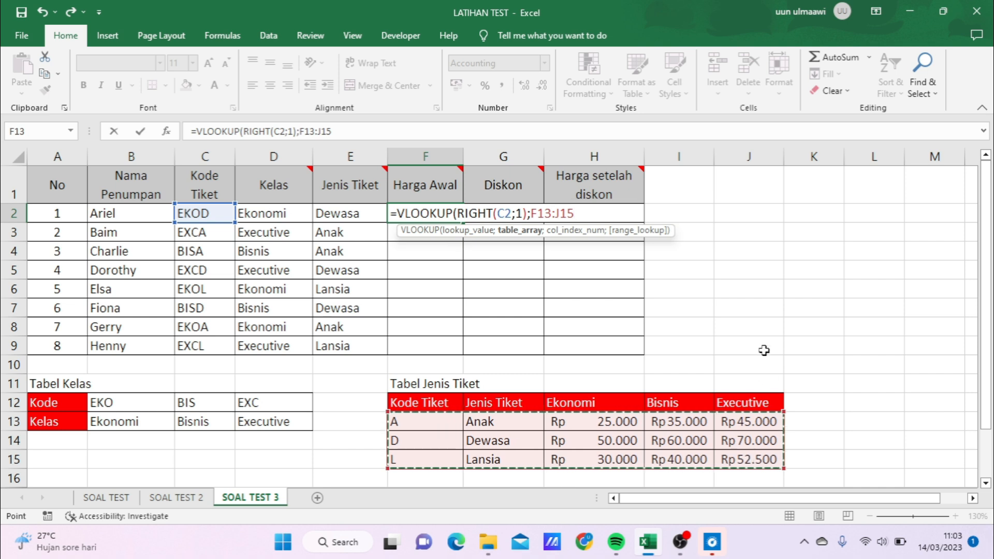
key(F4)
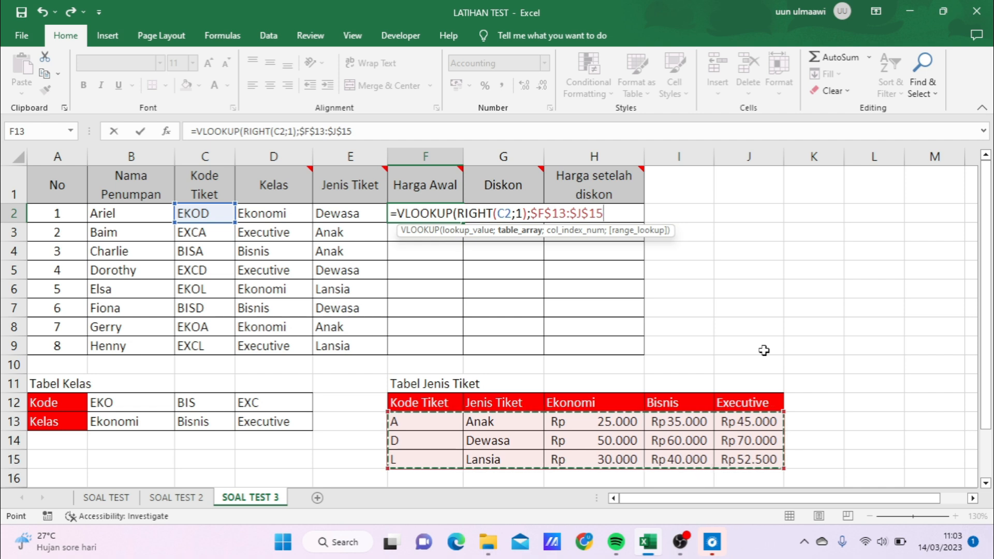
text(;)
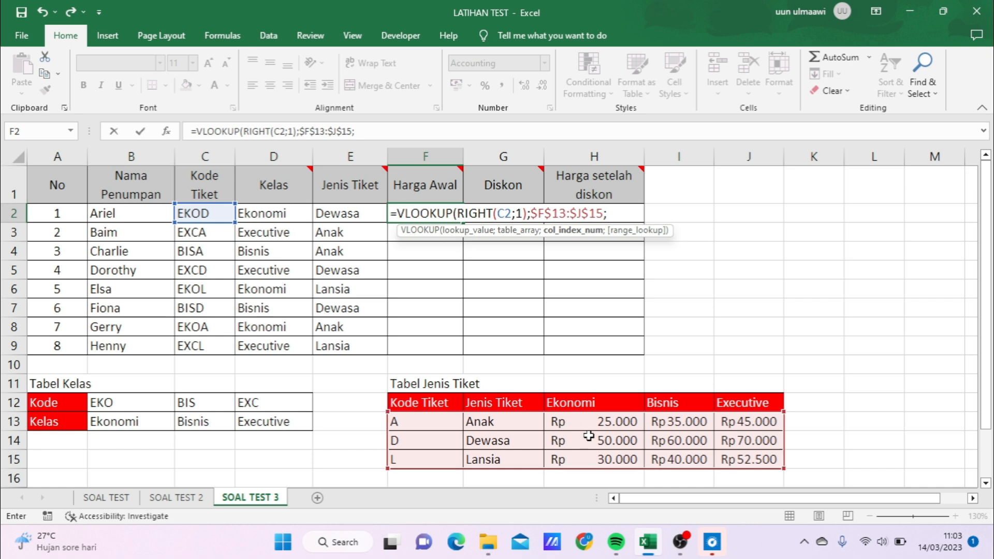
- Begin the column index of the F2 VLOOKUP with an IF that returns 3 when D2 equals "EKONOMI"
text(3)
key(BackSpace)
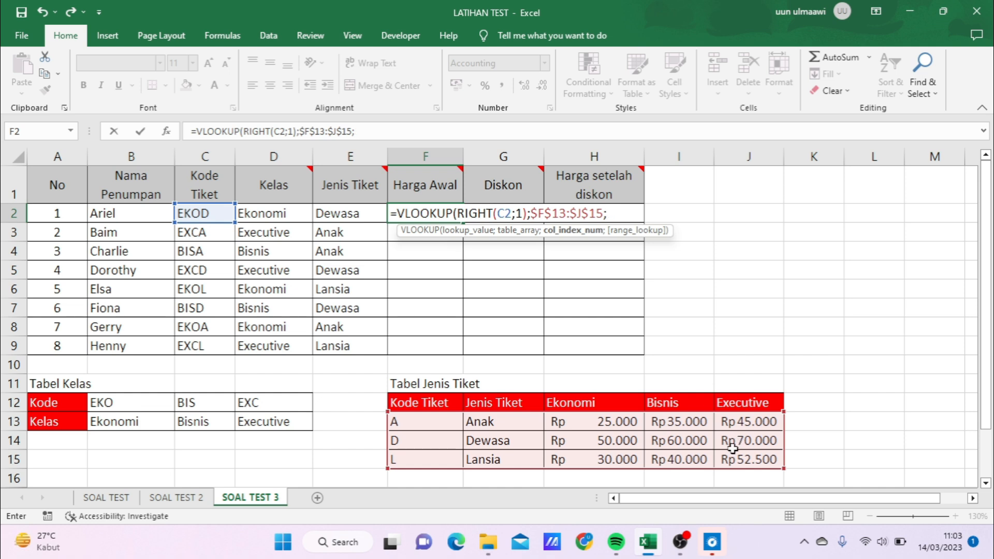
text(IF)
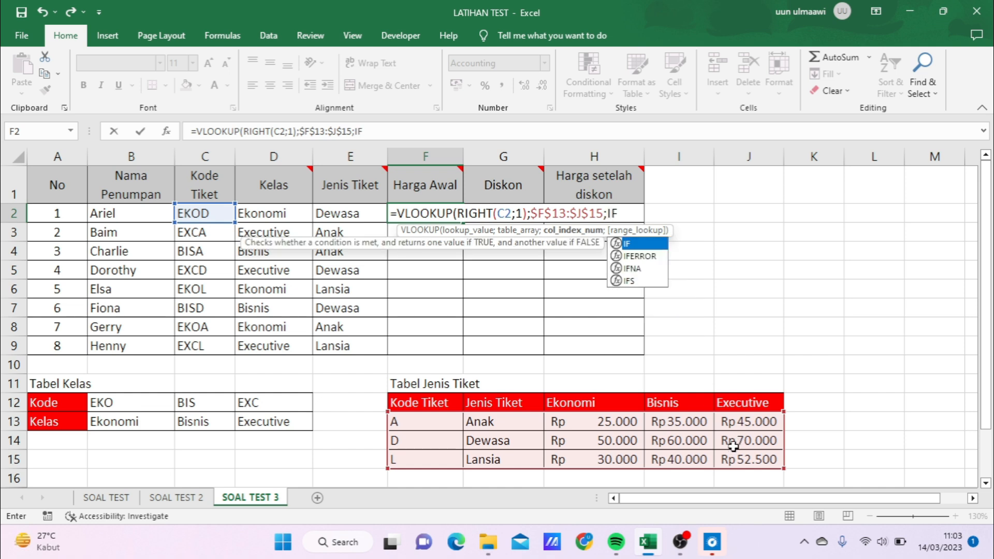
text(()
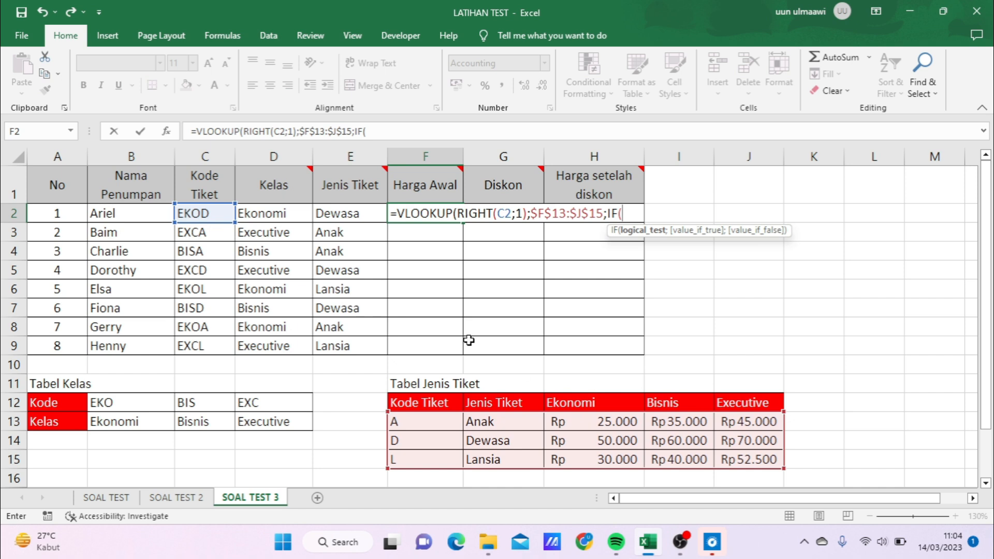
click(293, 217)
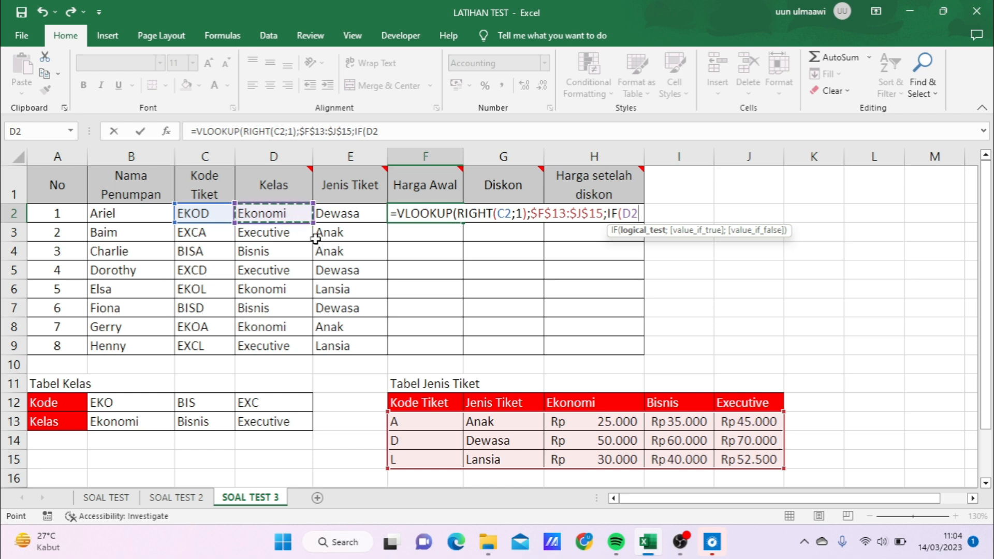
text(=)
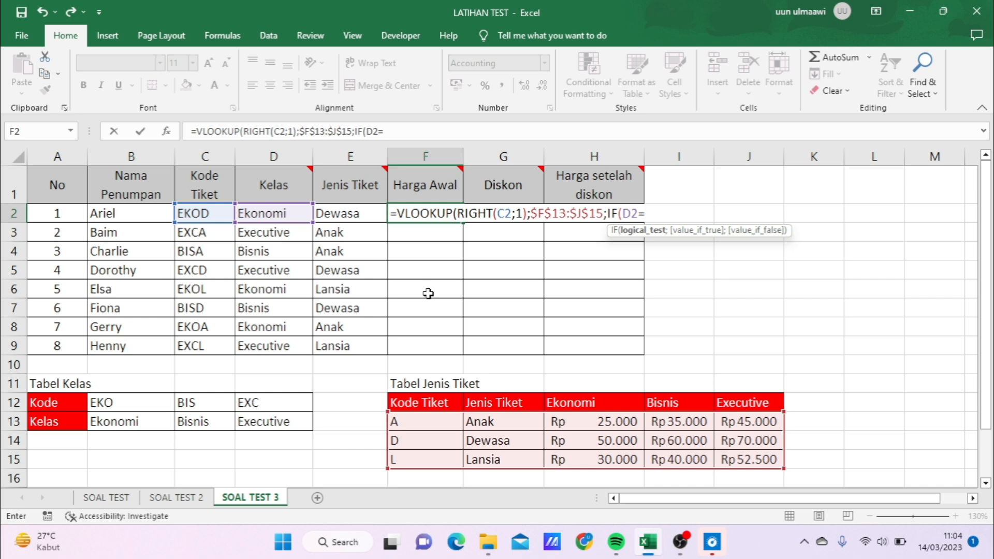
text("EKO)
text(NI)
text(O)
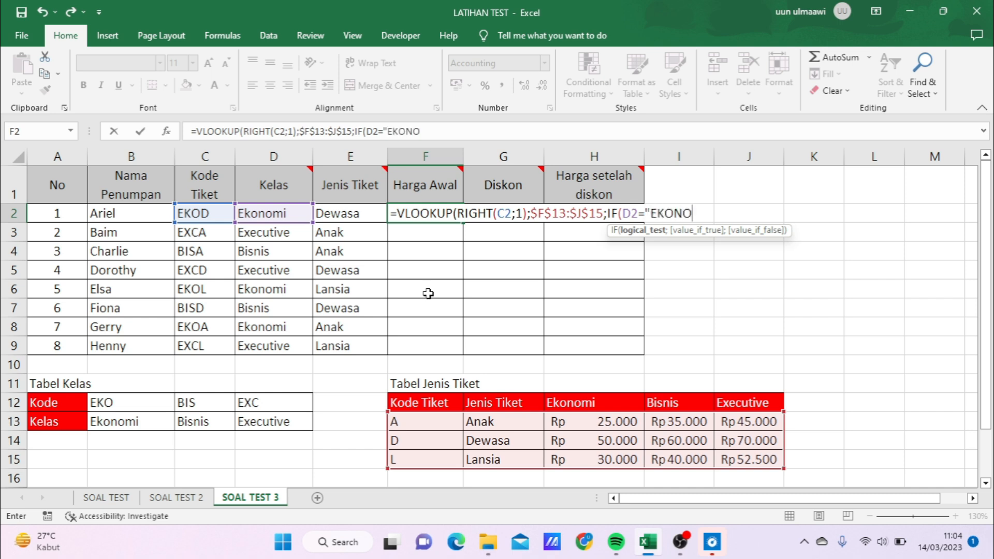
text(MI";)
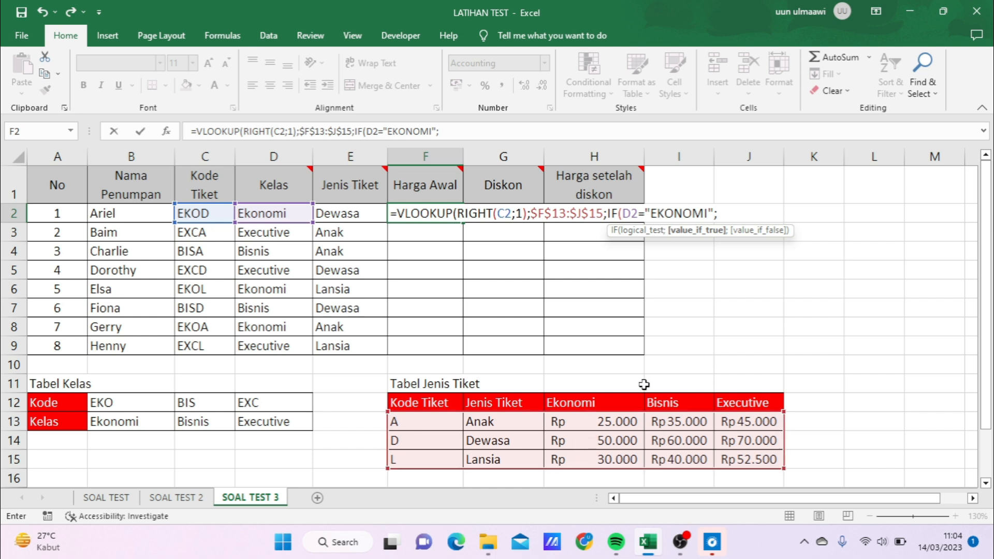
text(3;)
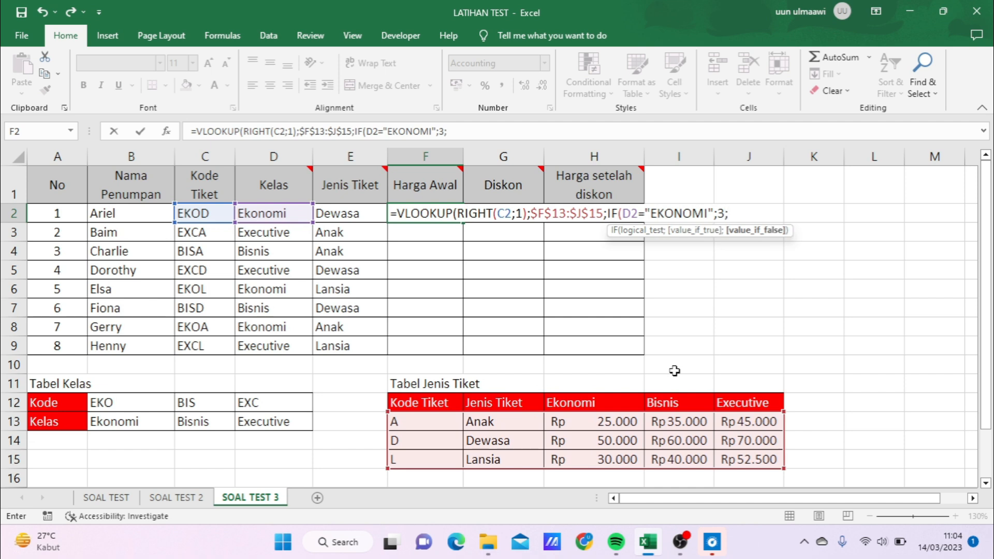
text(IF()
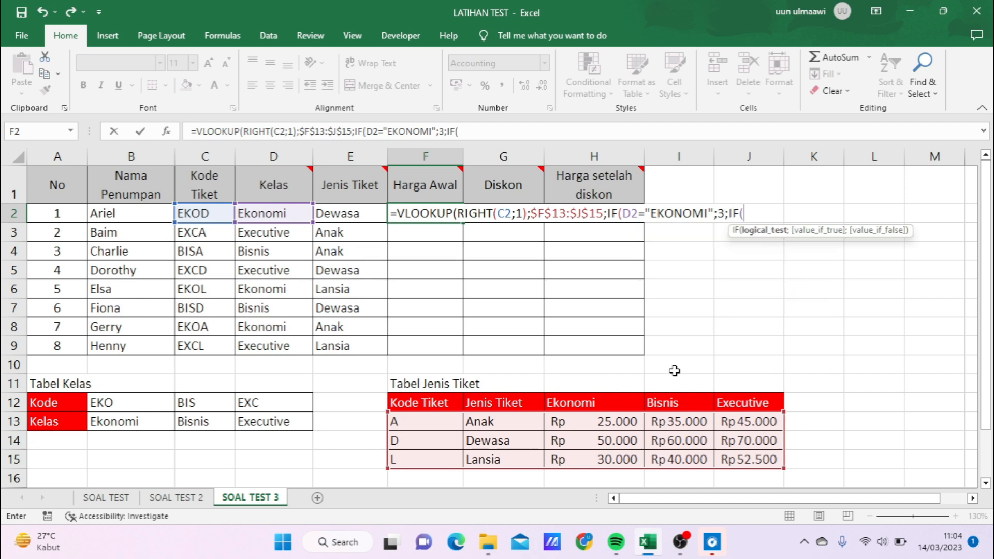
- Nest a second IF in the F2 formula's value-if-false argument, returning 4 when D2 equals "BISNIS"
click(297, 213)
text(=)
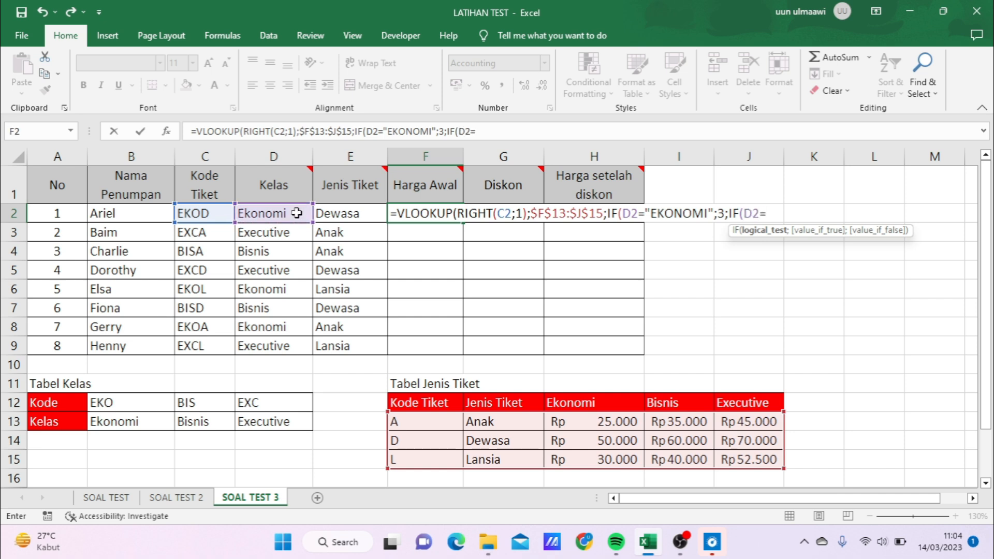
text("BISNIS";)
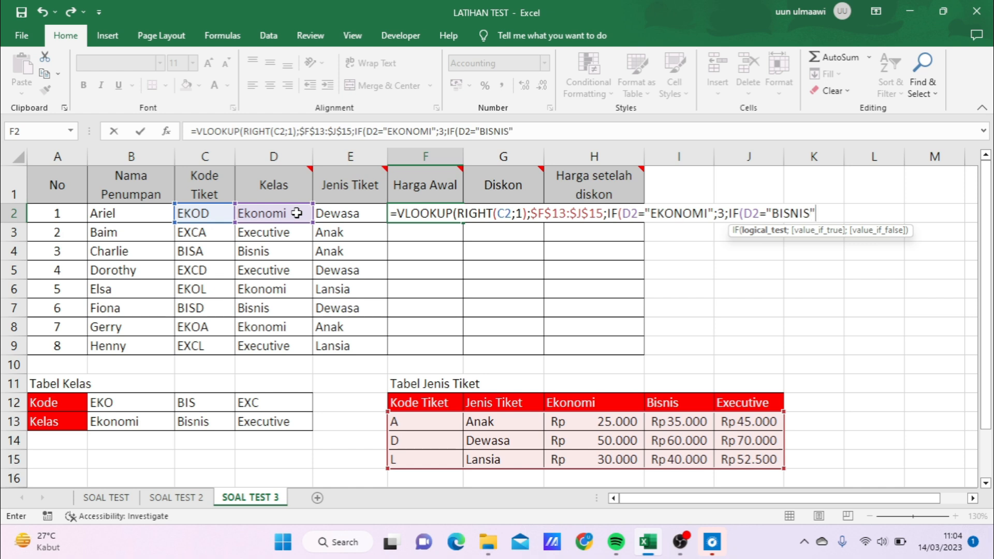
text(4)
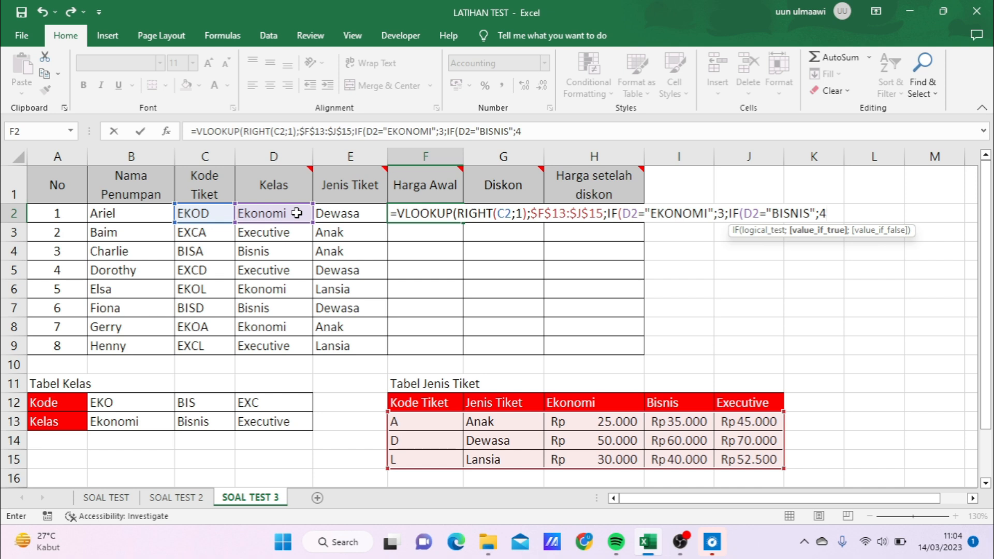
text(;)
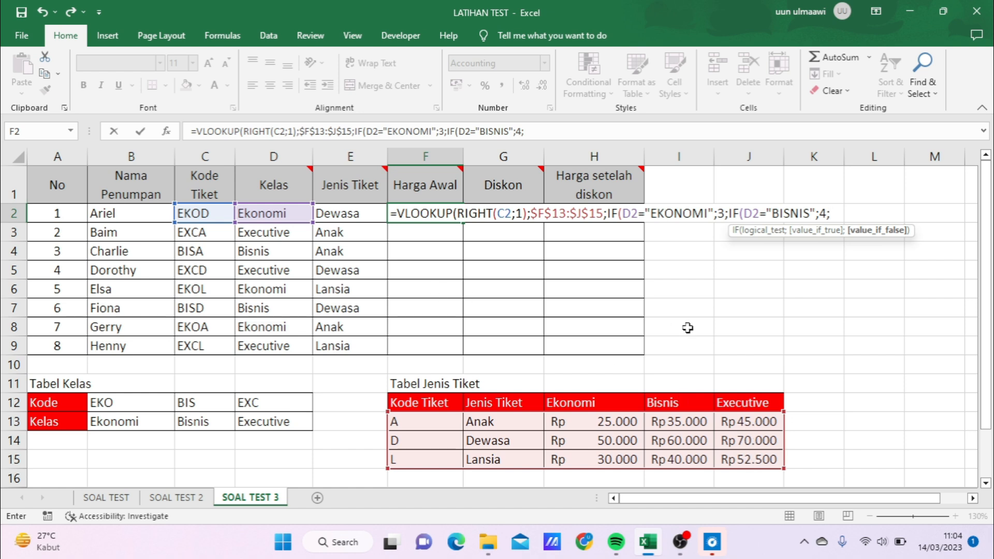
- Set 5 as the nested IF's false value and complete the F2 VLOOKUP with 0 for an exact match
text(5)))
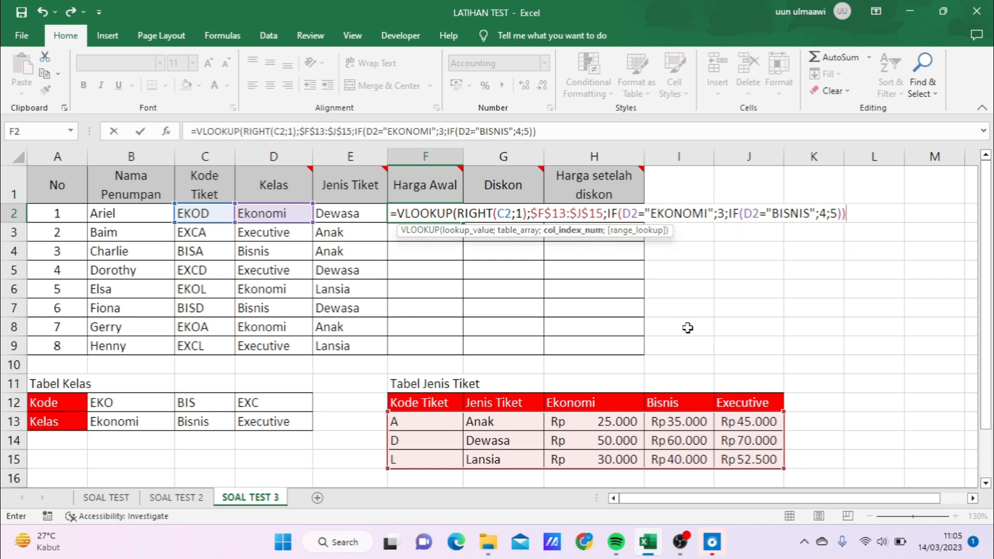
text(;0)
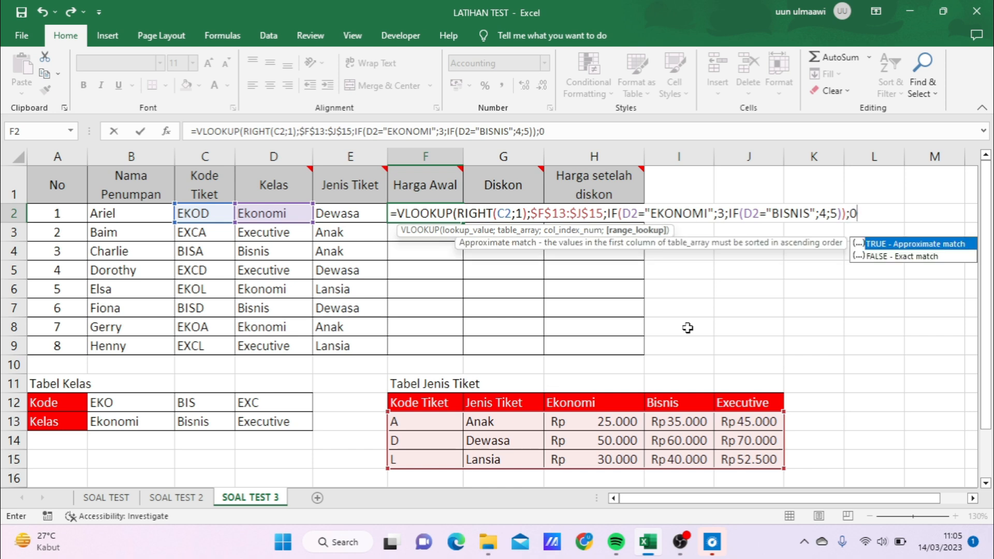
text())
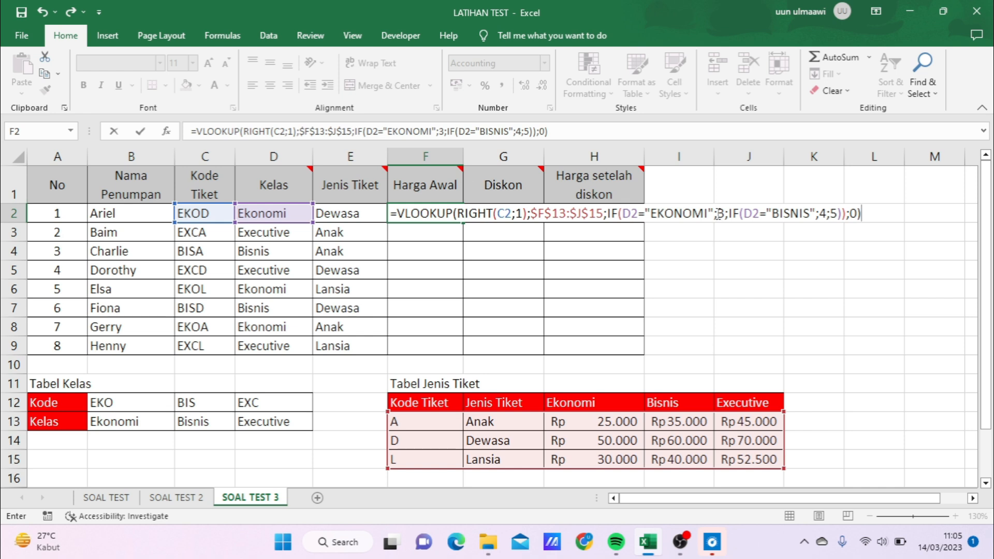
key(Return)
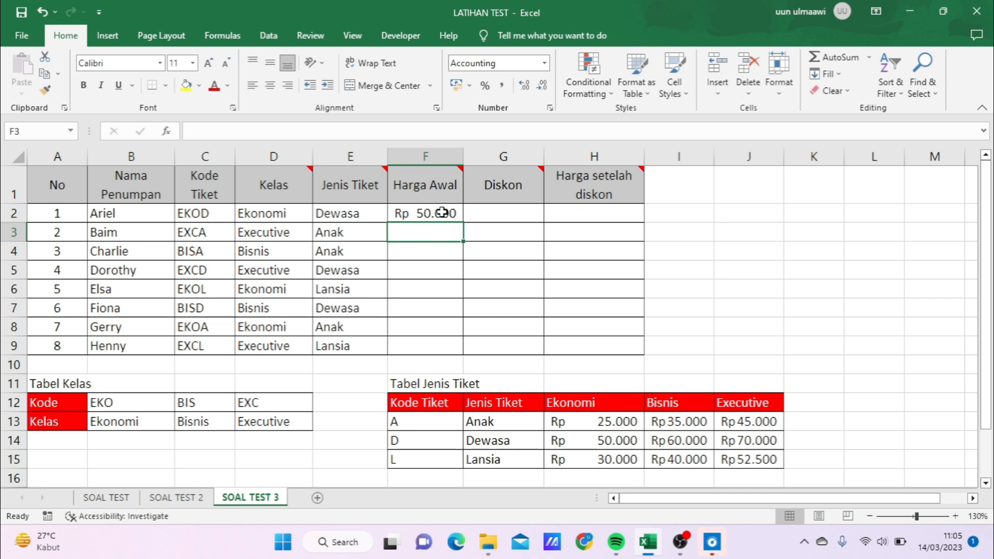
- Check F2 against D2, E2 and the Dewasa row of Tabel Jenis Tiket, and fill its formula down the Harga Awal column through F9
click(443, 212)
click(263, 220)
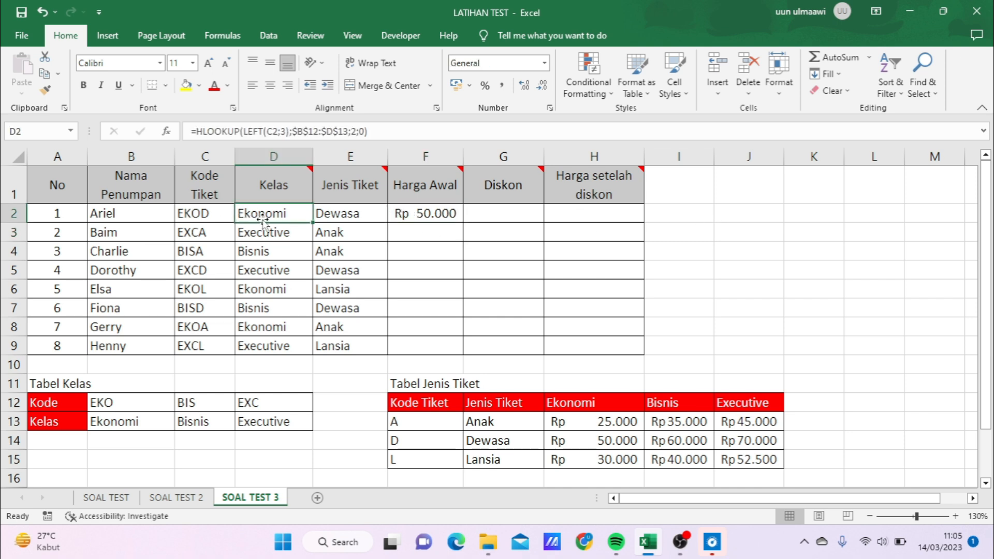
click(351, 219)
click(433, 216)
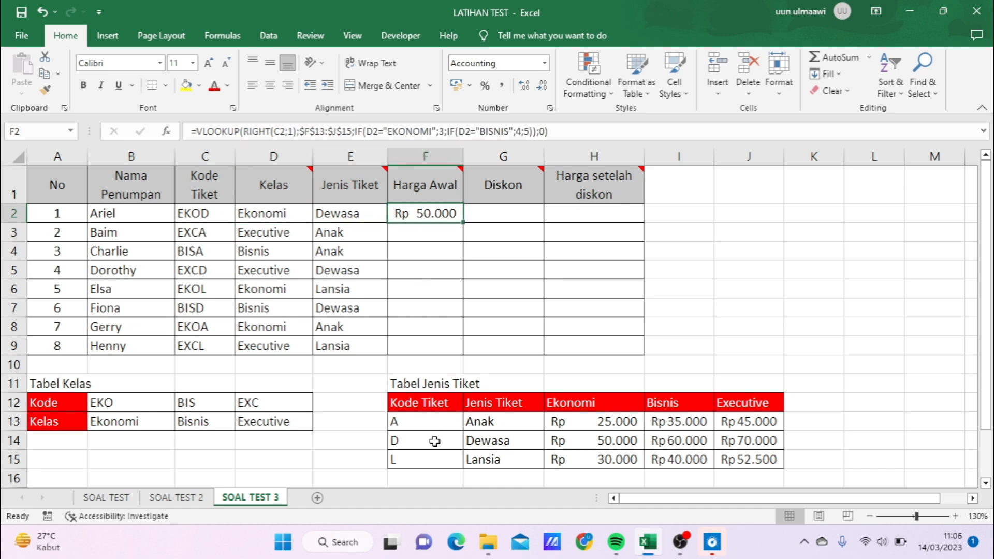
click(495, 442)
click(611, 442)
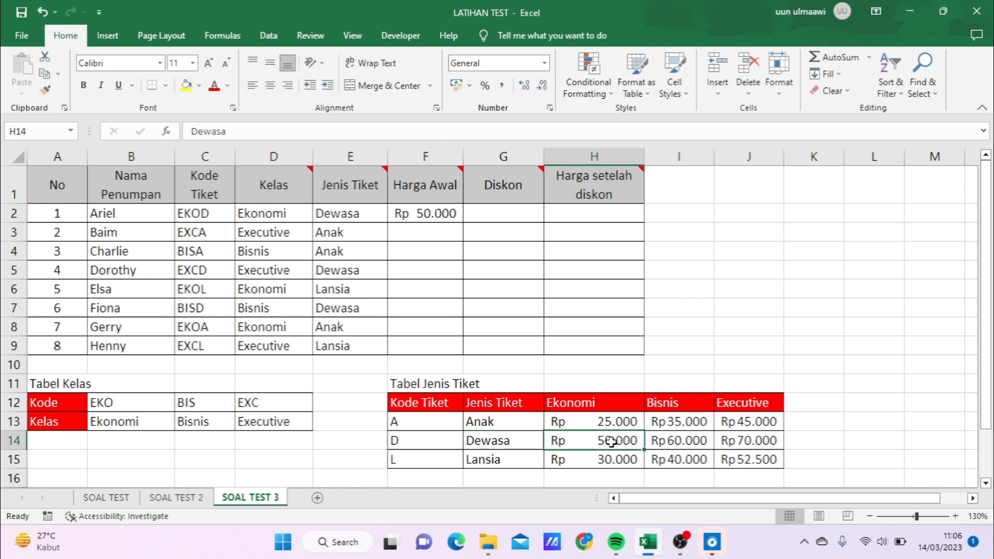
click(452, 216)
drag(462, 223, 463, 356)
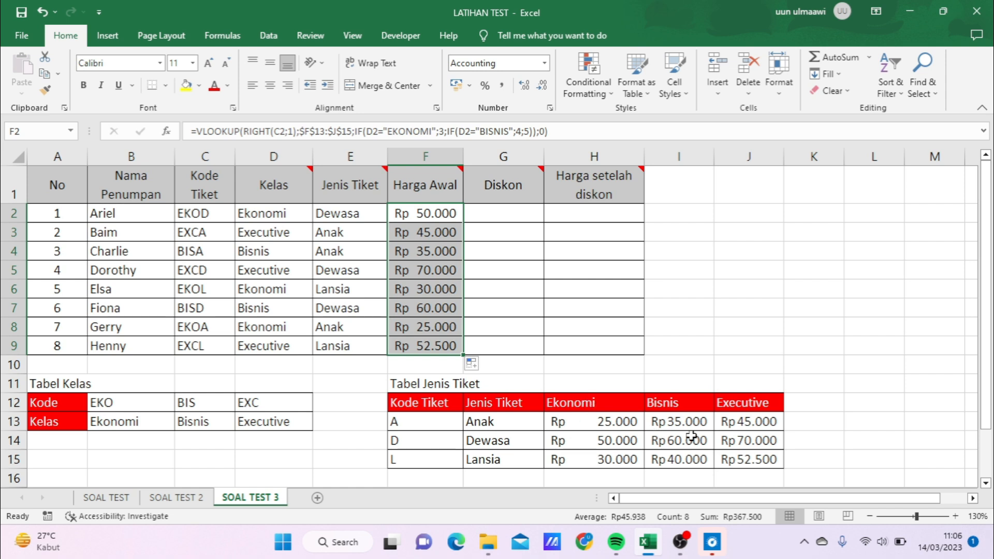
- Enter =10%*F2 in G2 as the discount and fill it down the Diskon column through G9
click(521, 219)
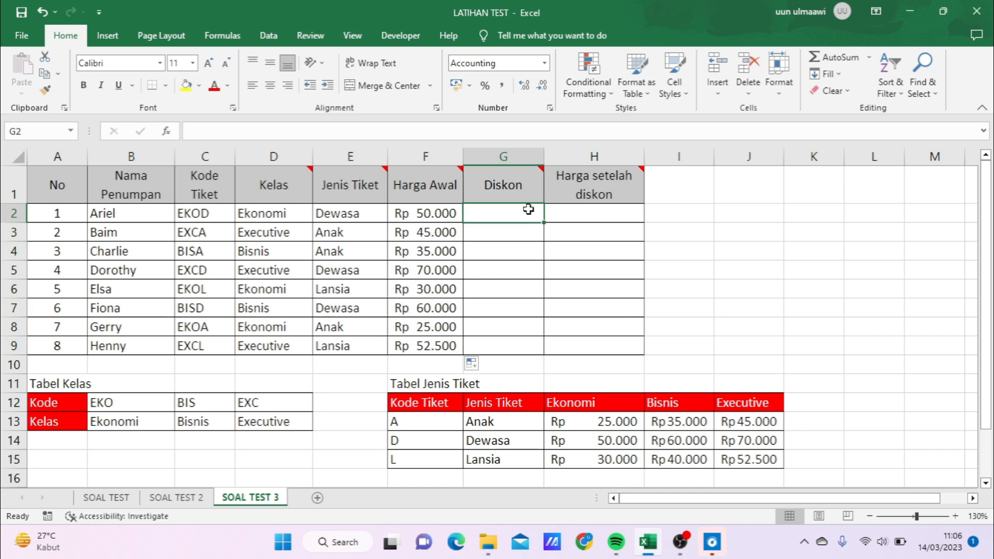
mouse_move(539, 169)
text(=10%*)
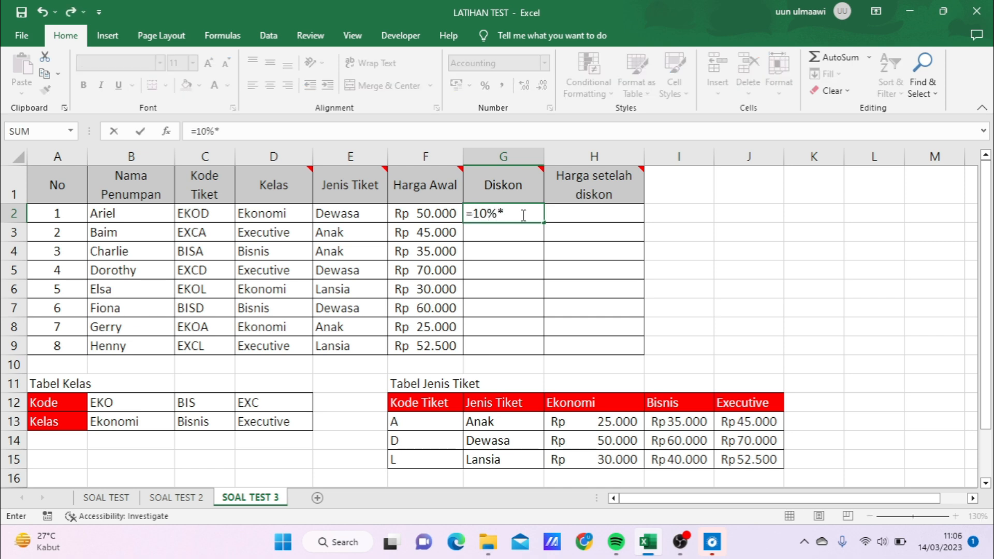
click(444, 212)
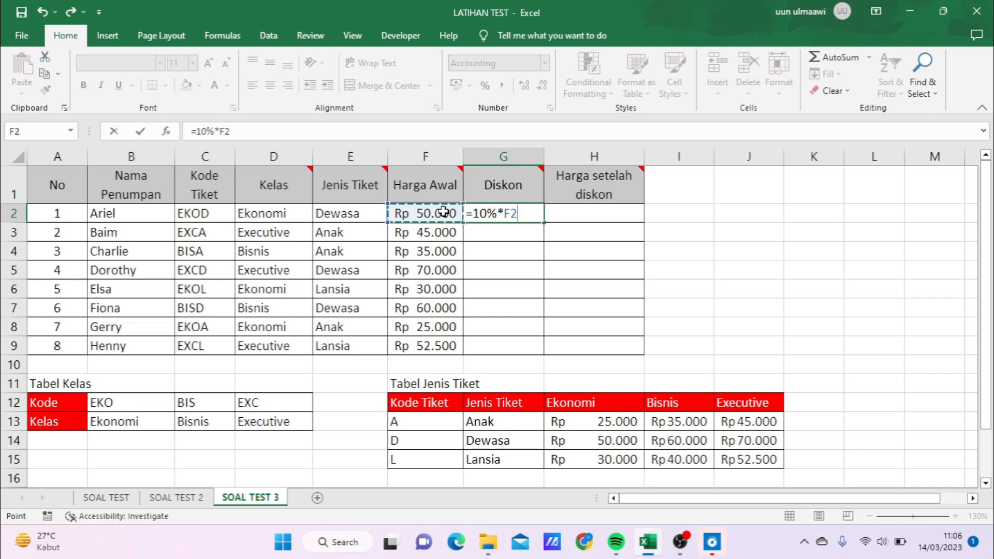
key(Return)
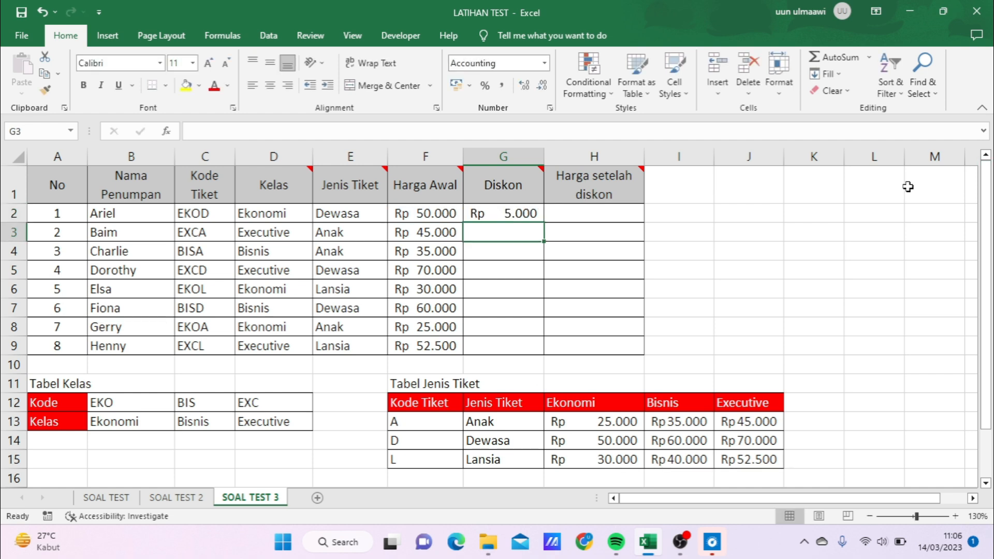
click(523, 214)
drag(544, 222, 544, 354)
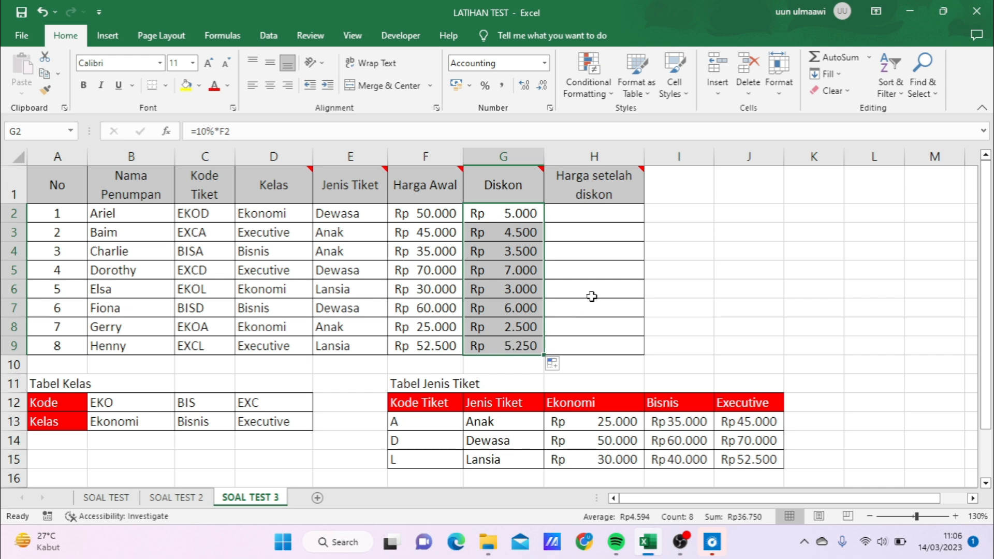
- Enter =F2-G2 in H2 and fill it down the Harga setelah diskon column through H9
click(603, 216)
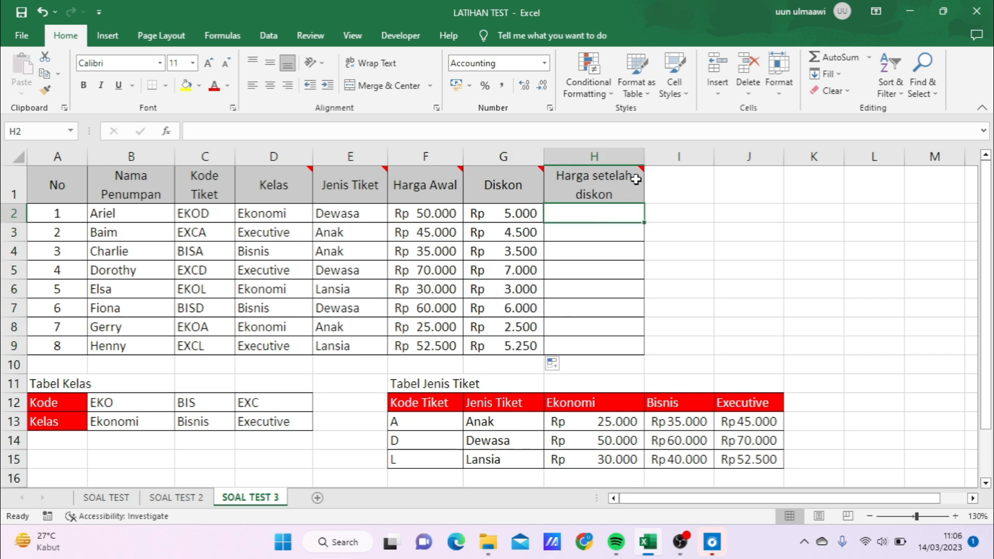
mouse_move(642, 171)
text(=)
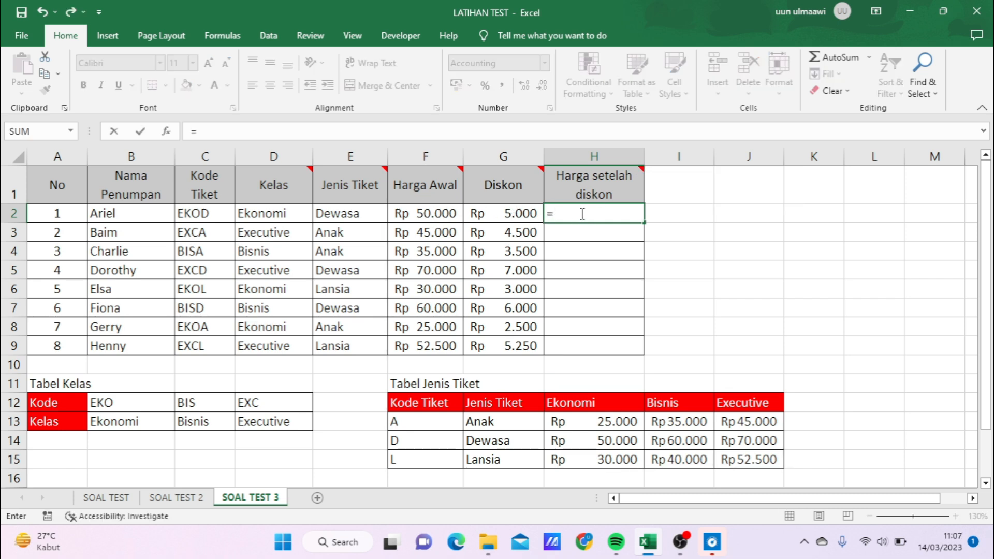
click(443, 214)
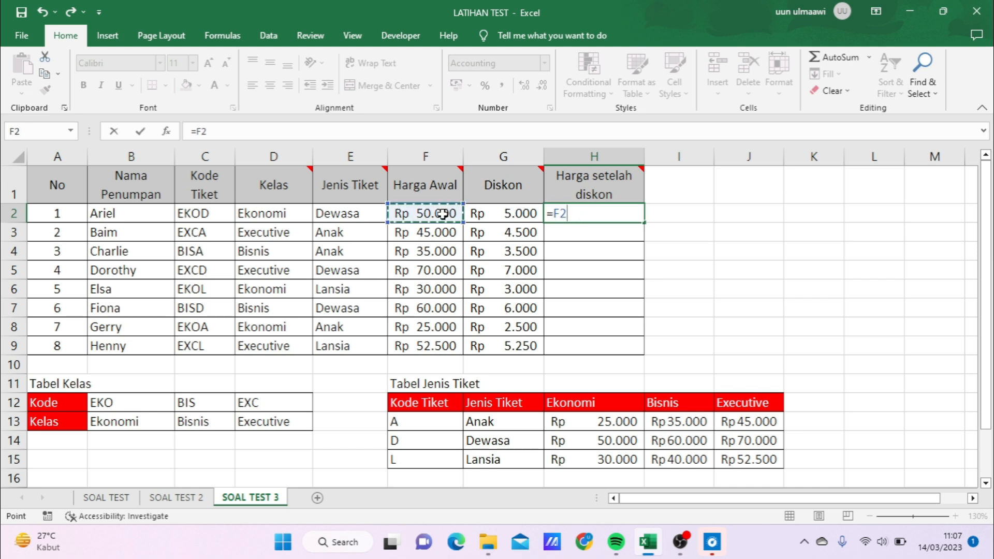
text(-)
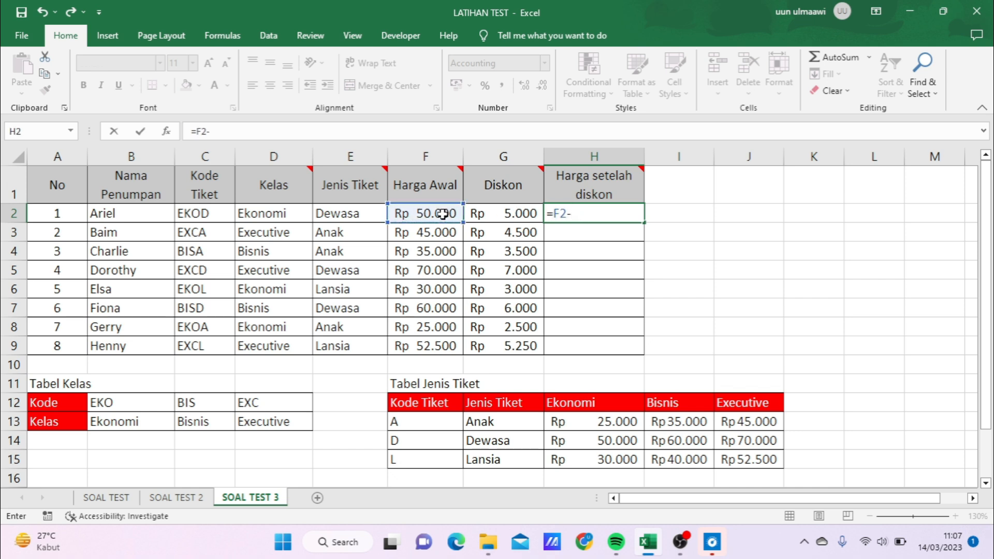
click(500, 214)
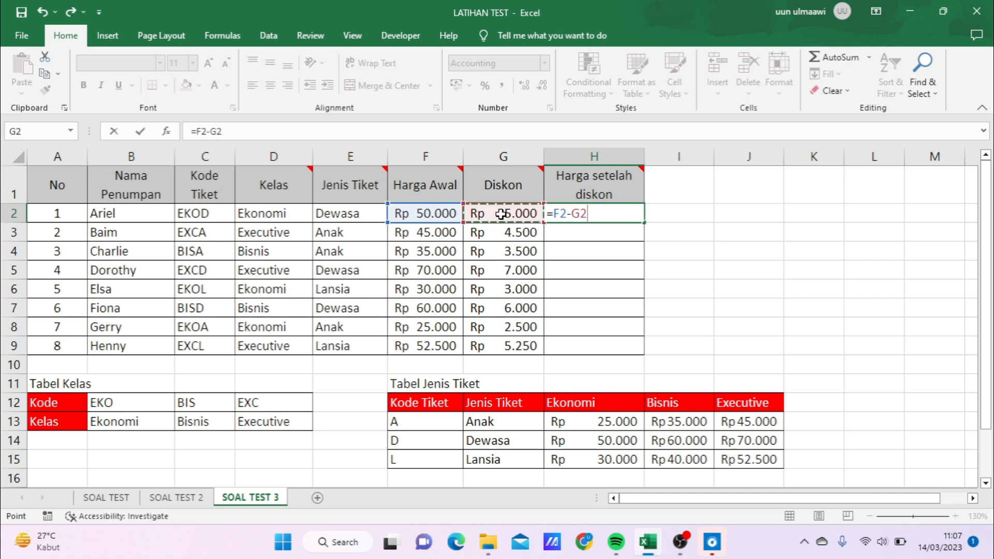
key(Return)
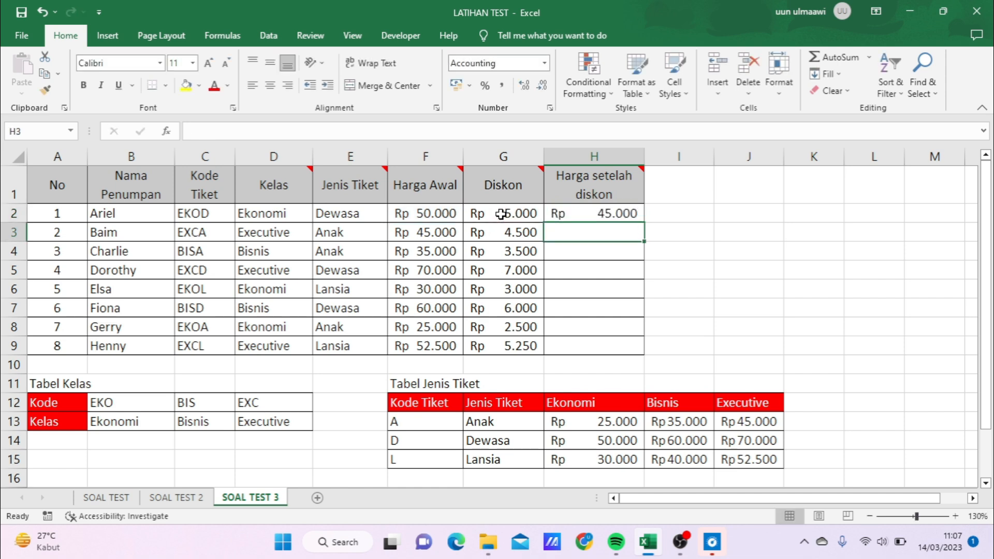
click(548, 213)
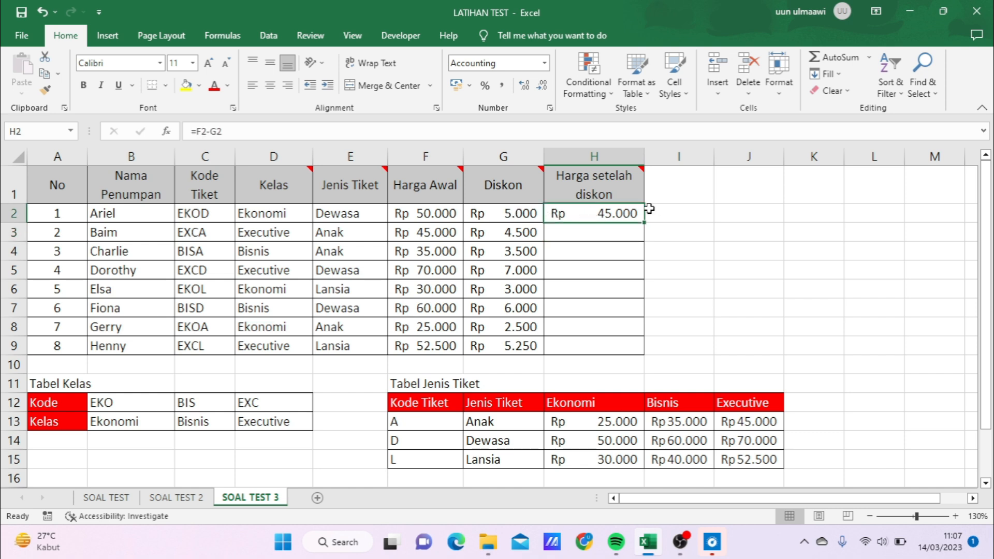
drag(645, 230, 642, 352)
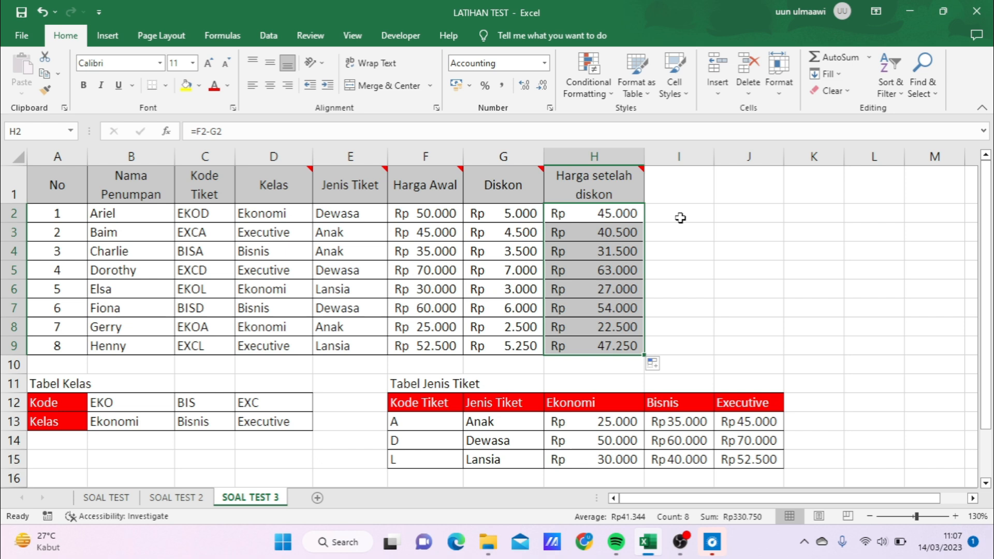
click(681, 218)
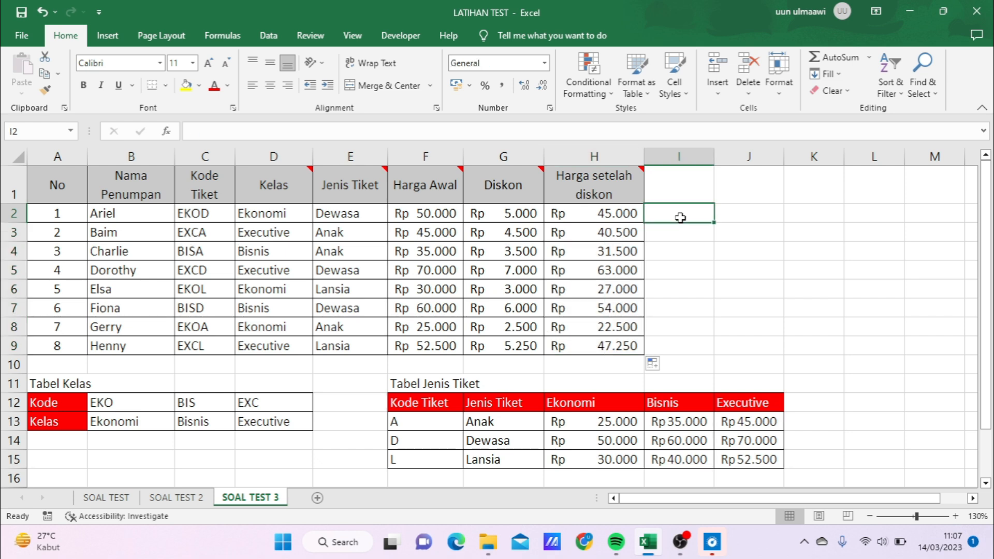